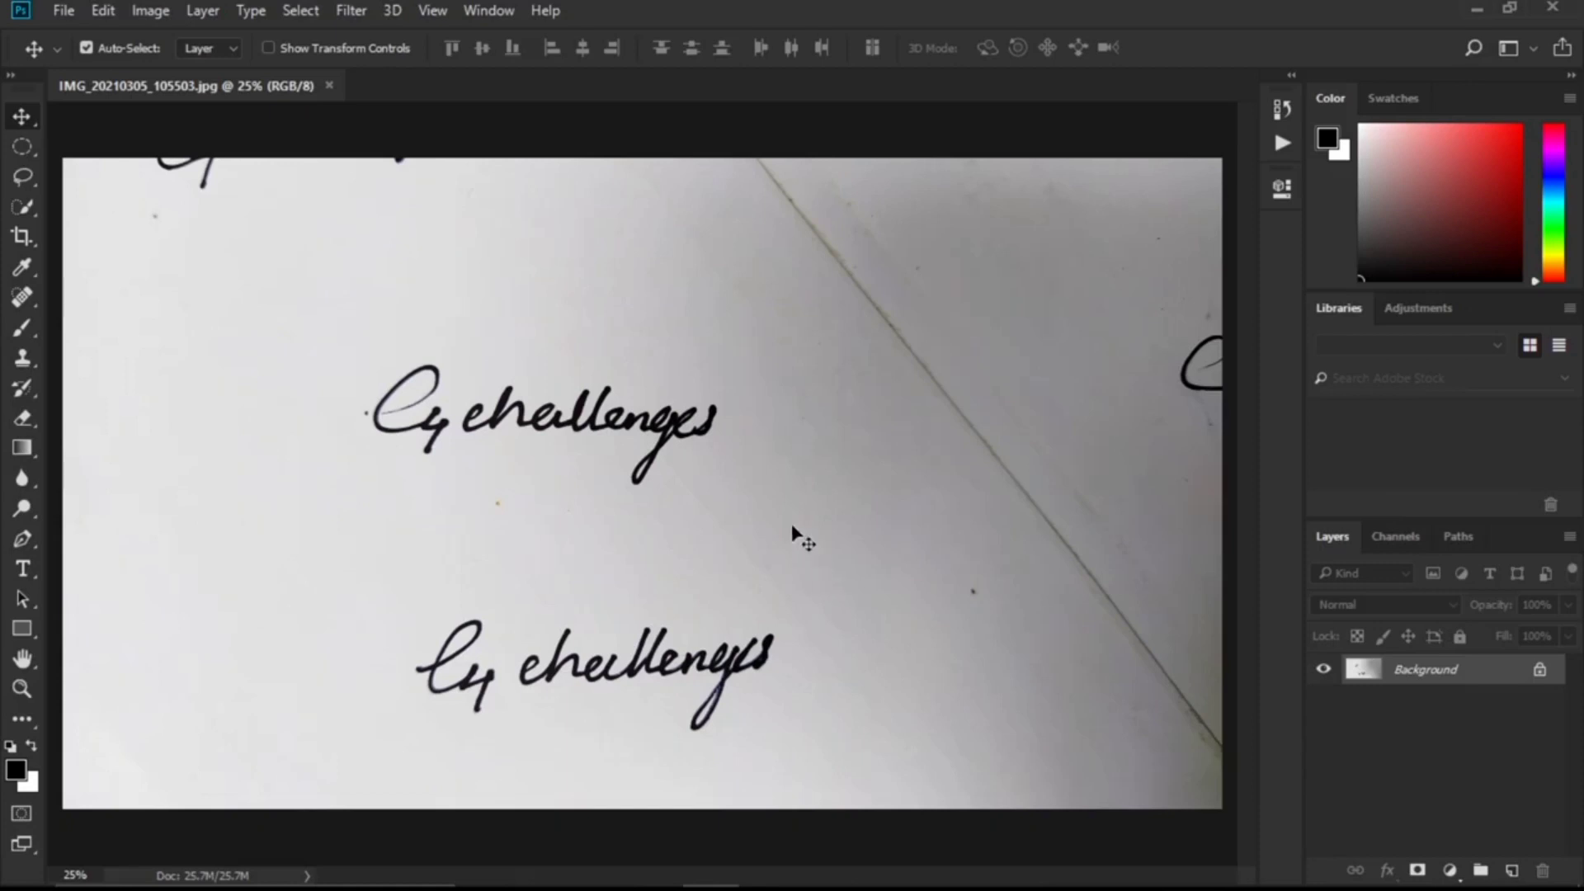
# Step: Duplicate the background layer and crop the image tightly around the lower of the two handwritten signatures
pyautogui.press('ctrl')
pyautogui.hotkey('ctrl', 'j')
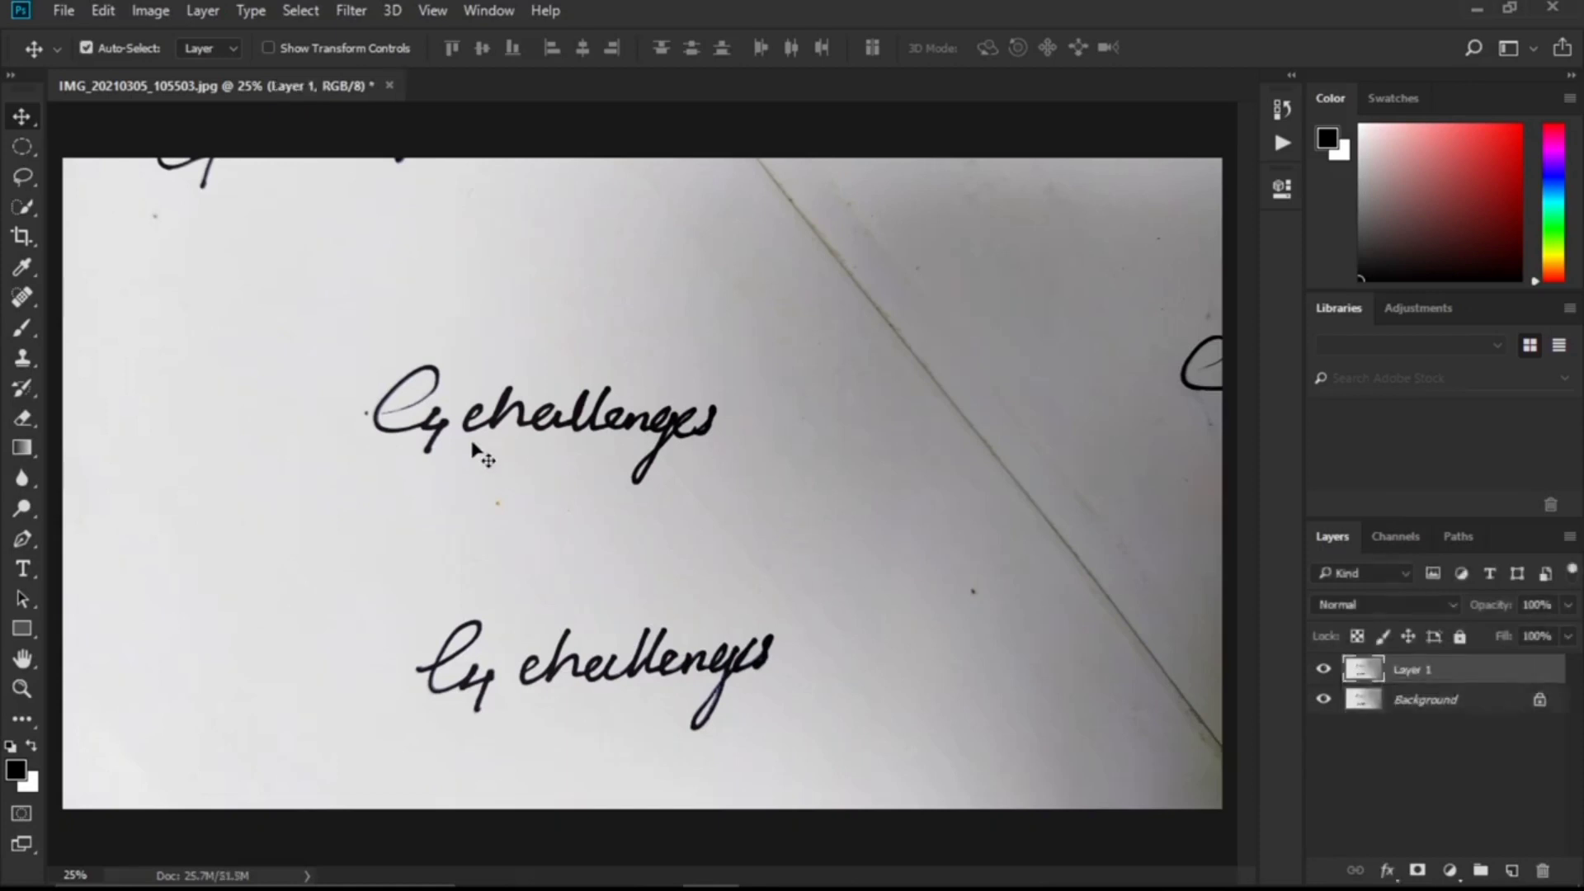
pyautogui.click(21, 238)
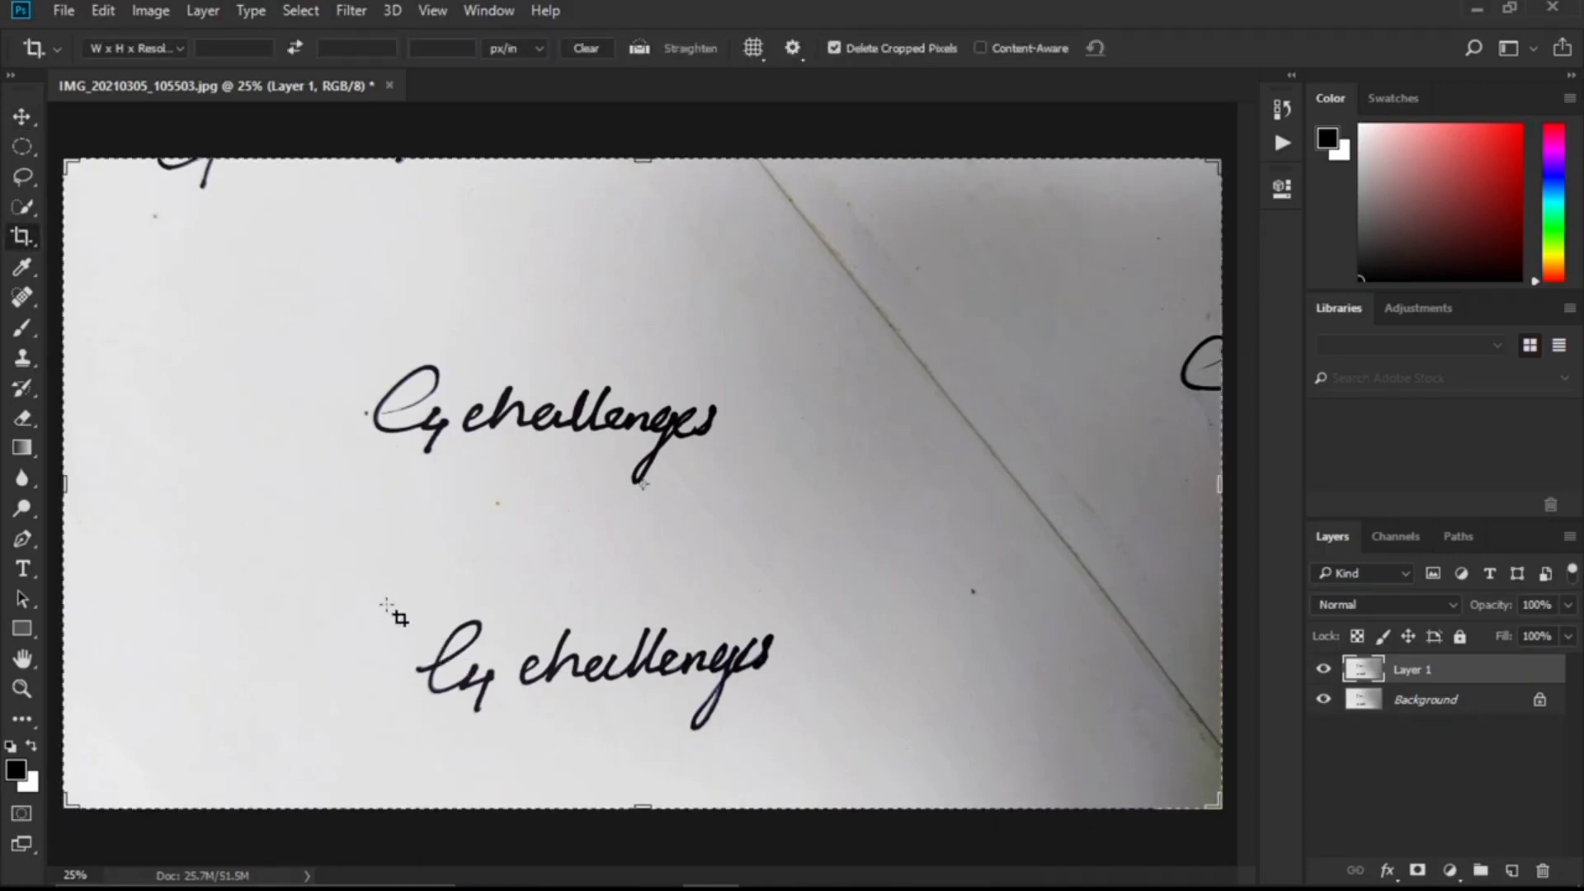
pyautogui.moveTo(373, 606); pyautogui.dragTo(834, 740)
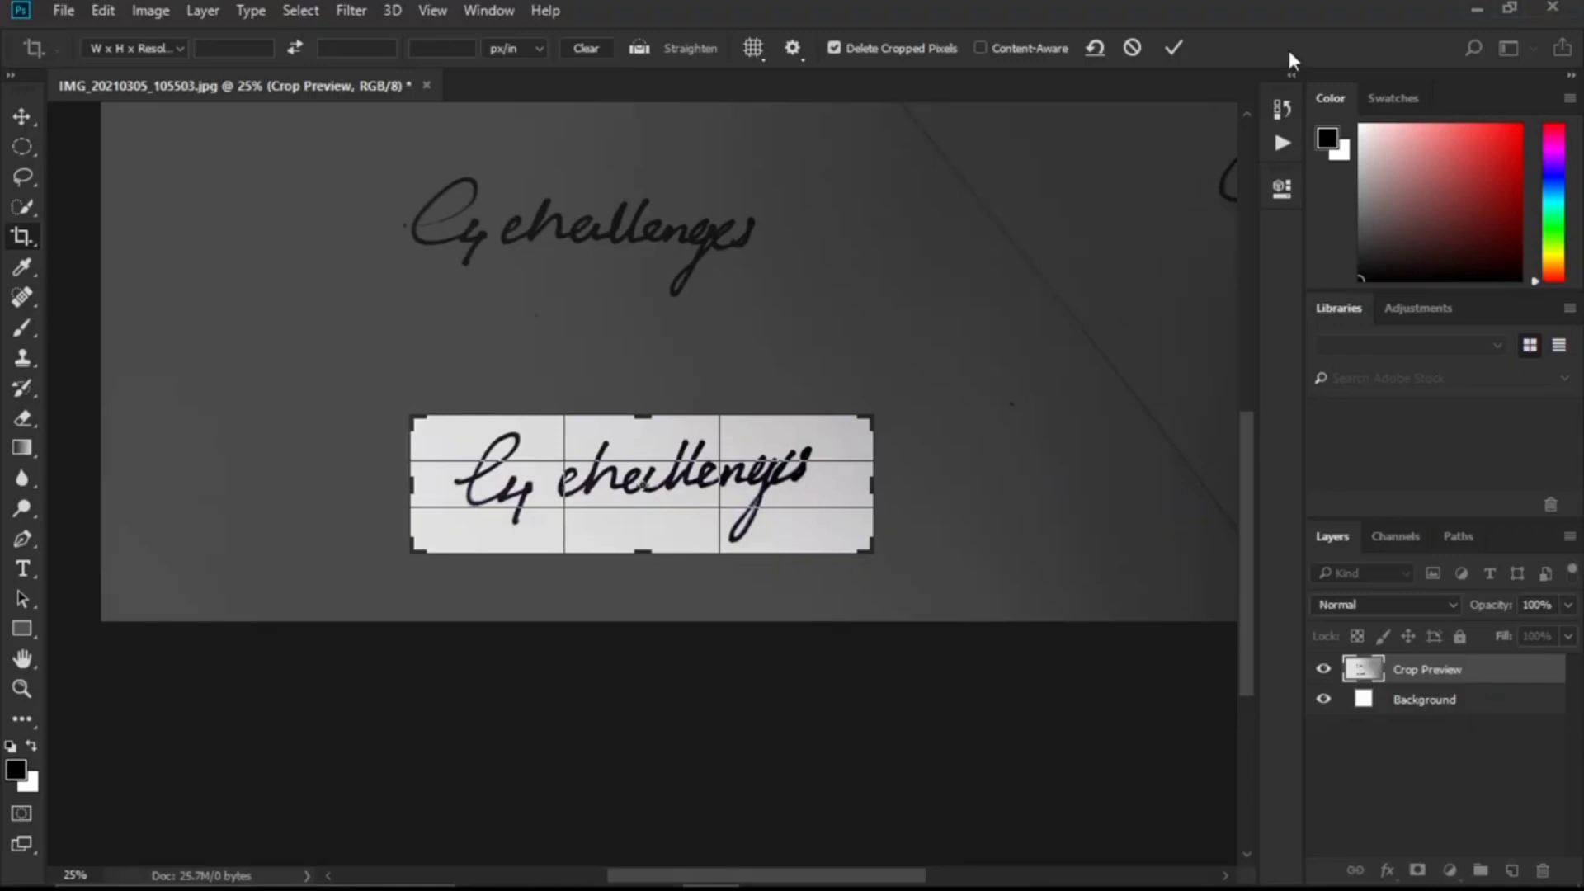
pyautogui.click(1174, 48)
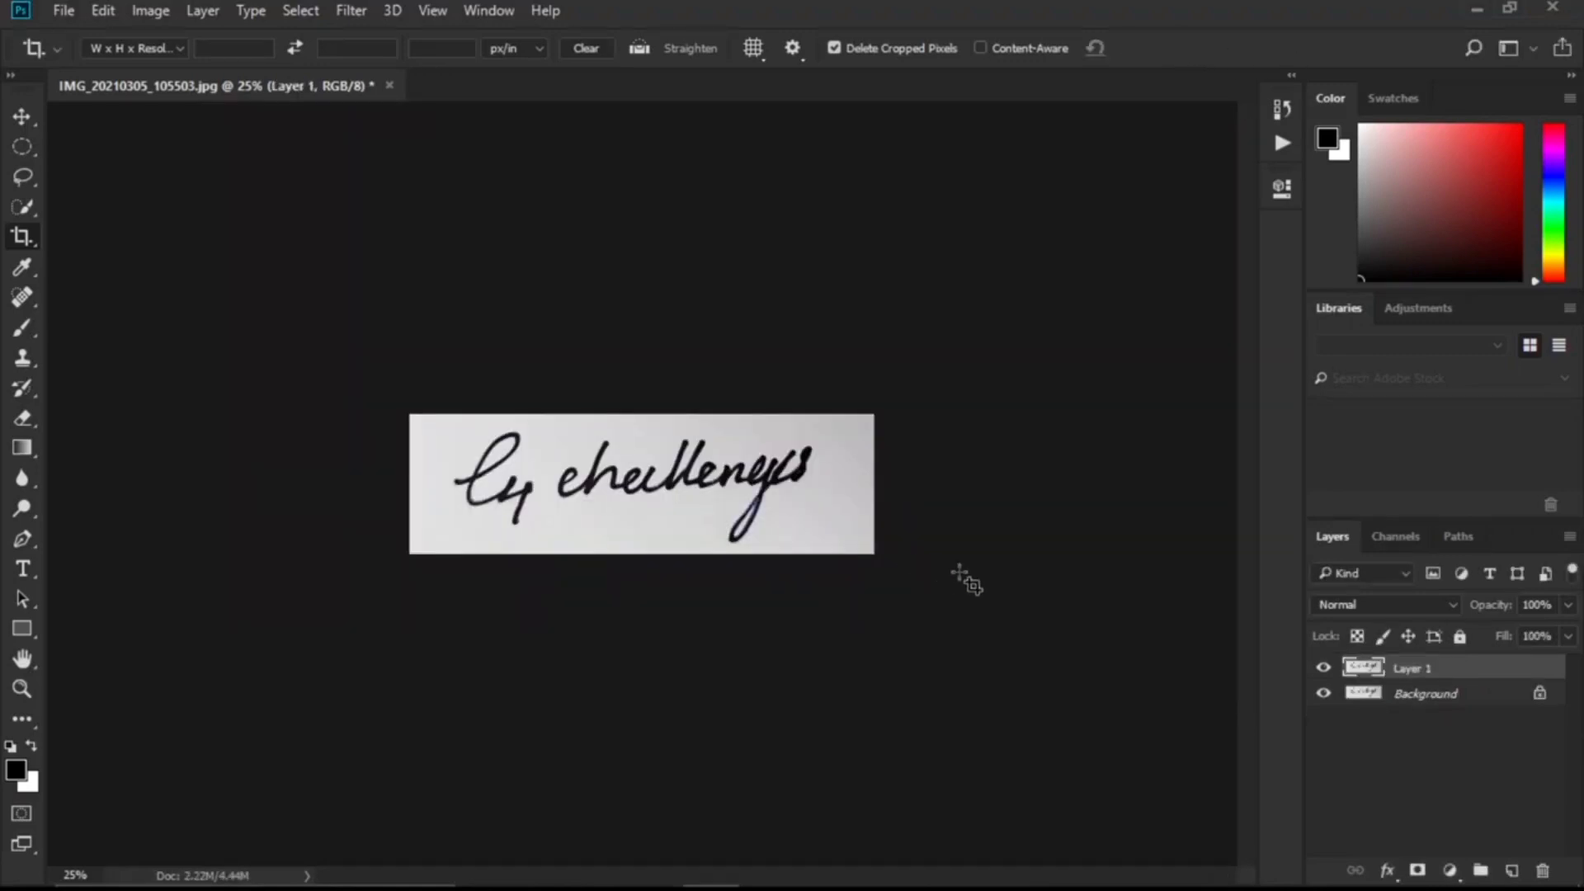
pyautogui.click(20, 122)
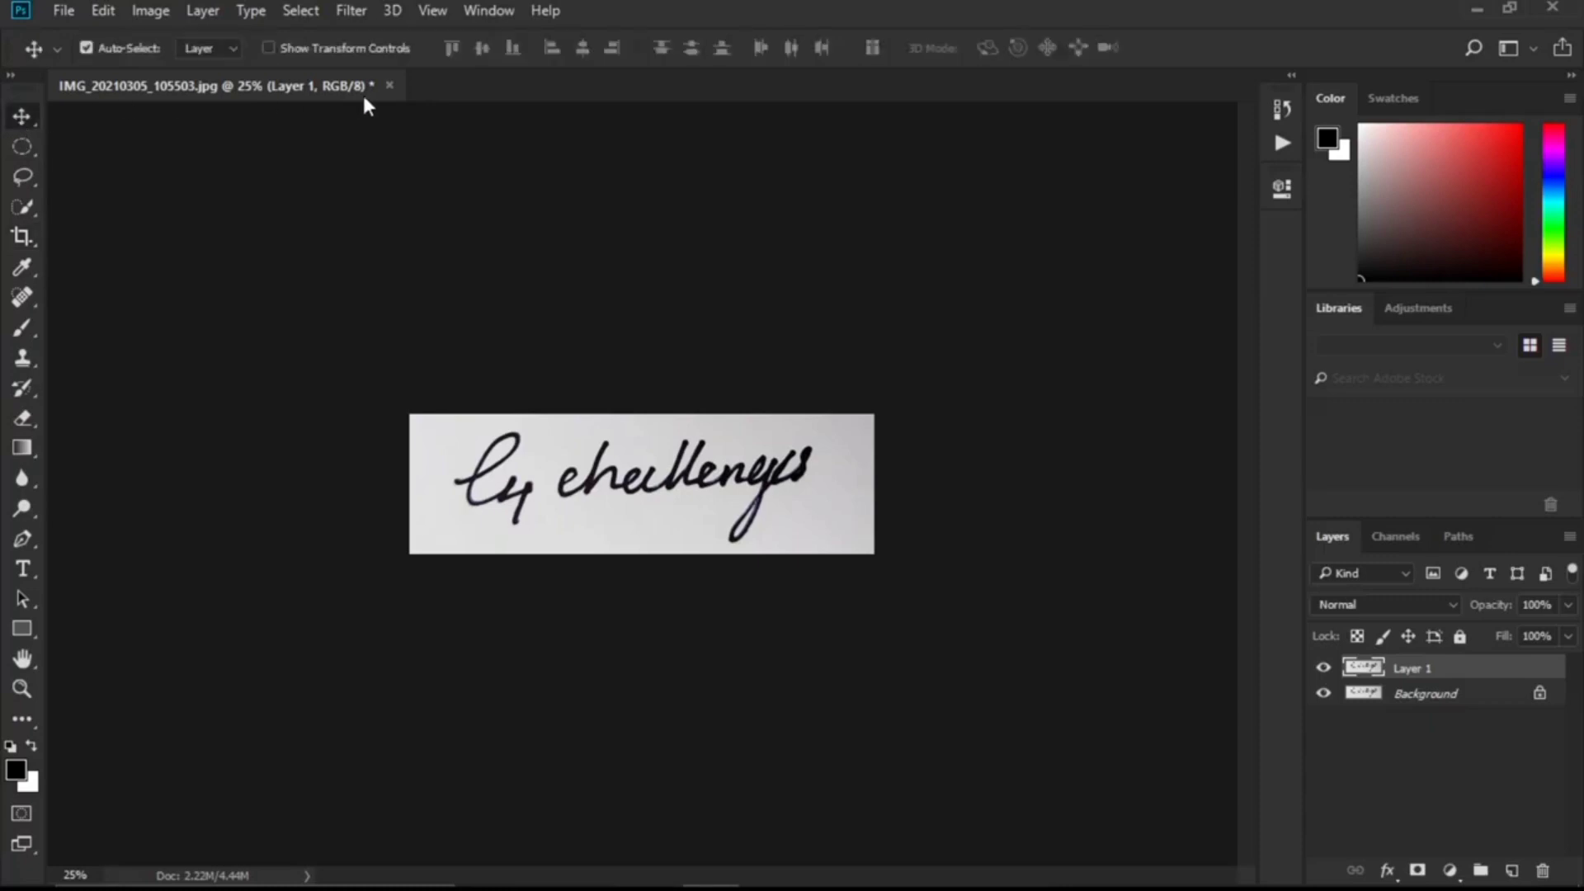
# Step: Select the signature's dark strokes with Color Range, using Shadows and a Grayscale selection preview
pyautogui.click(300, 11)
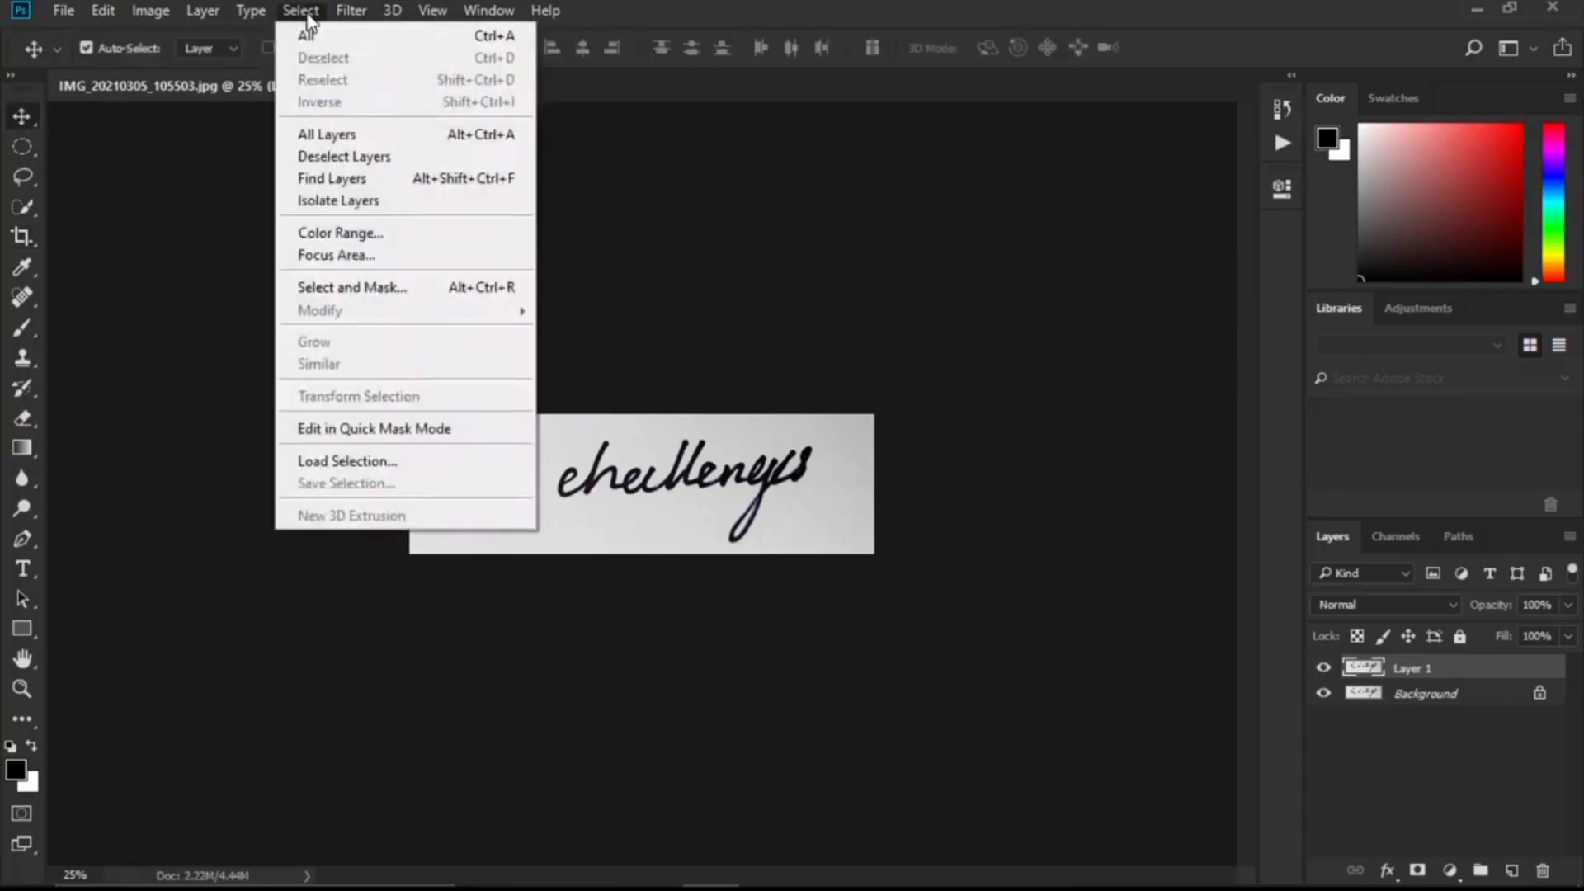
pyautogui.click(389, 239)
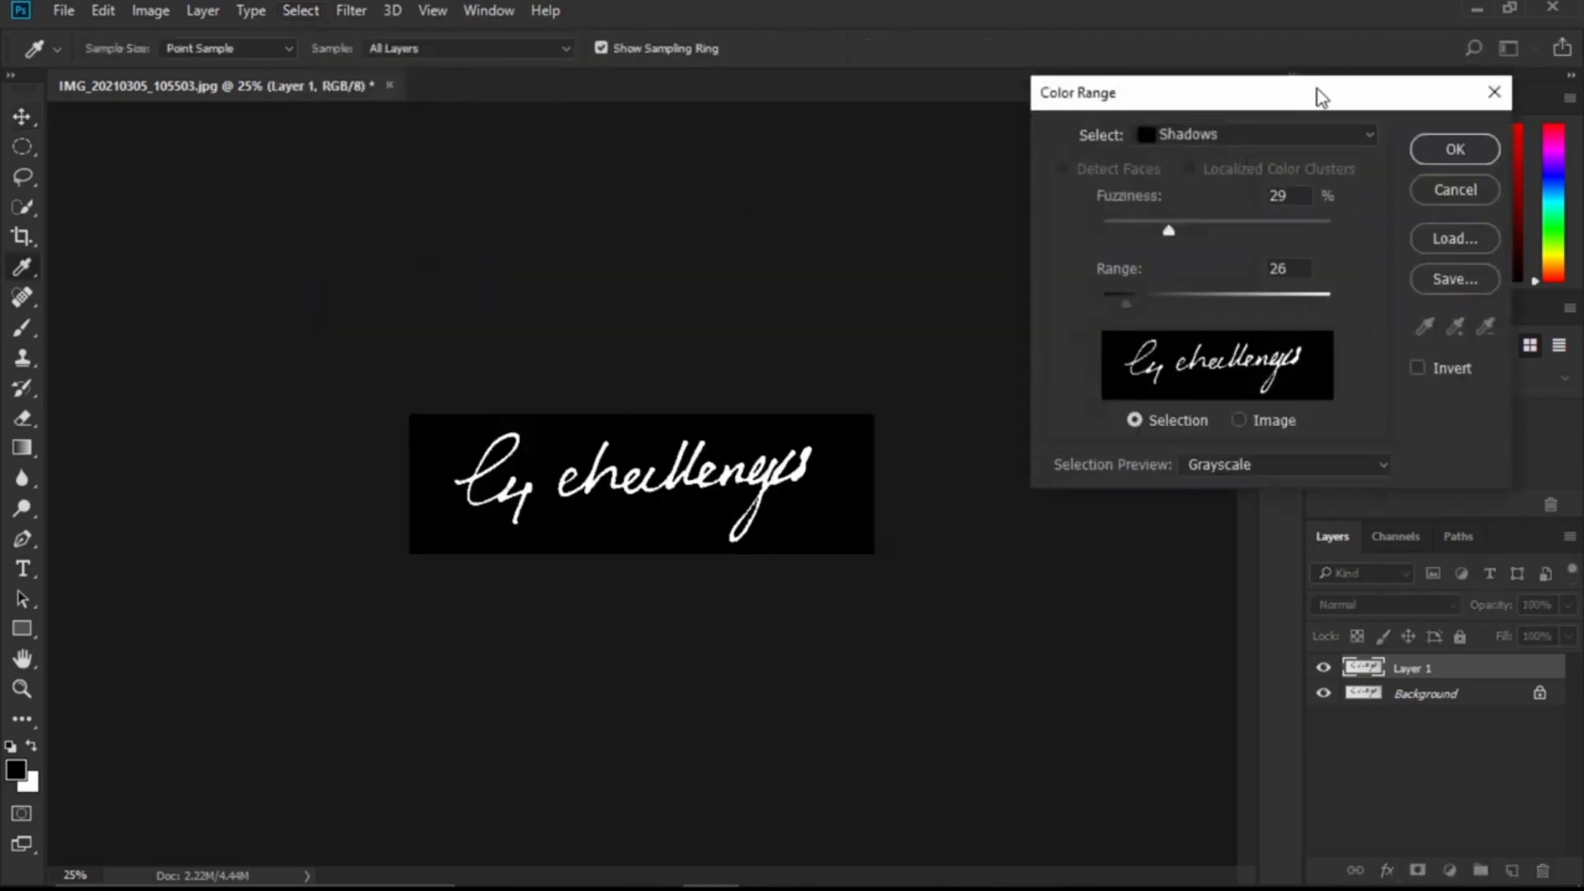
pyautogui.moveTo(1316, 89); pyautogui.dragTo(1210, 82)
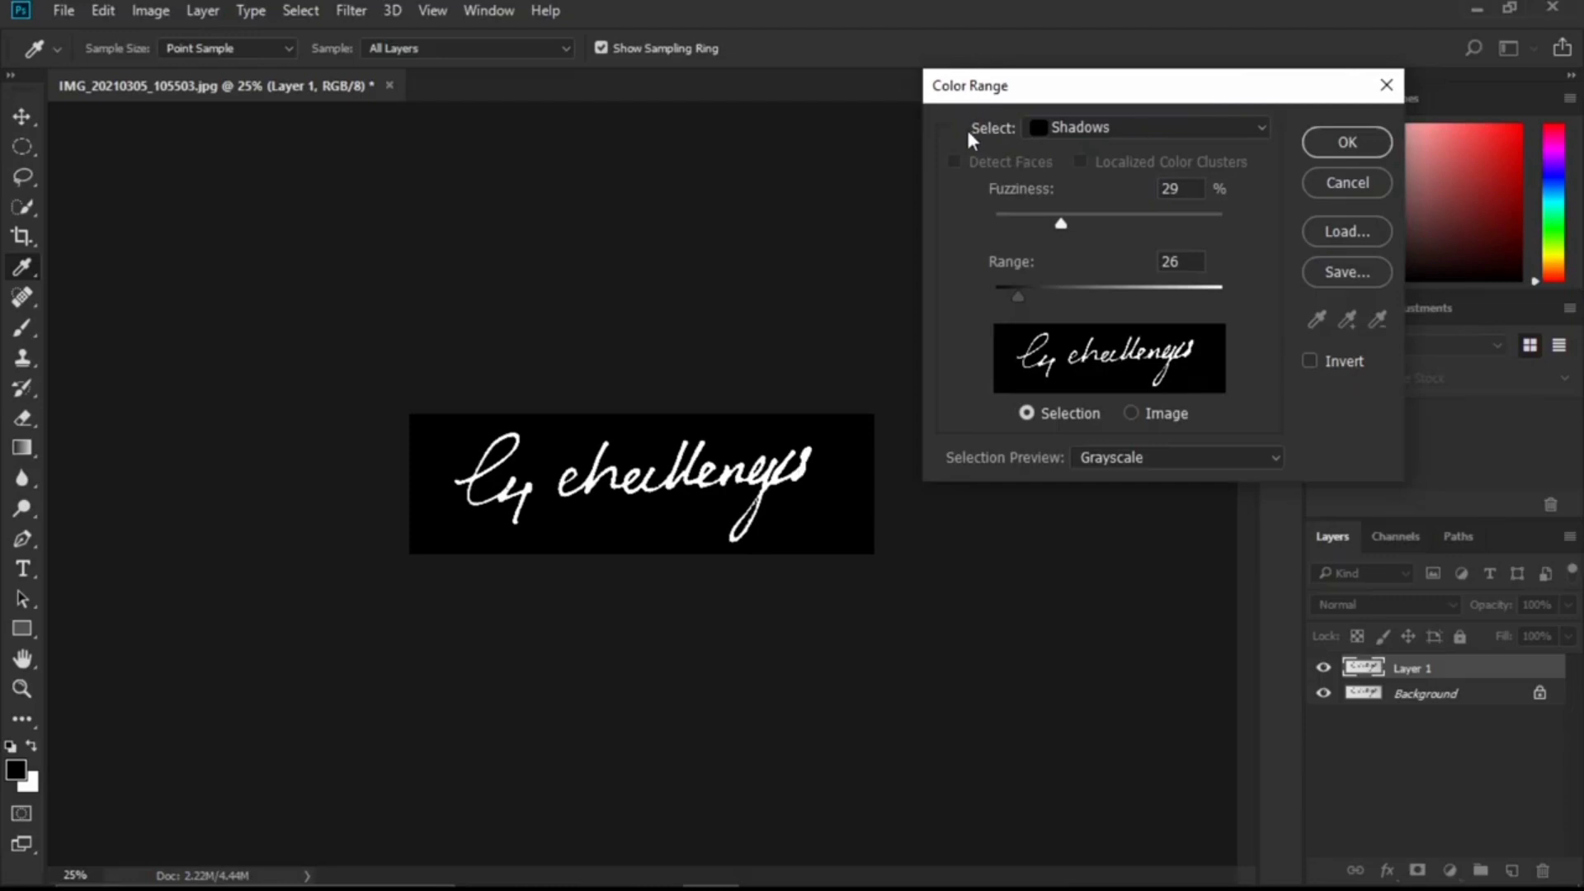
pyautogui.click(1128, 130)
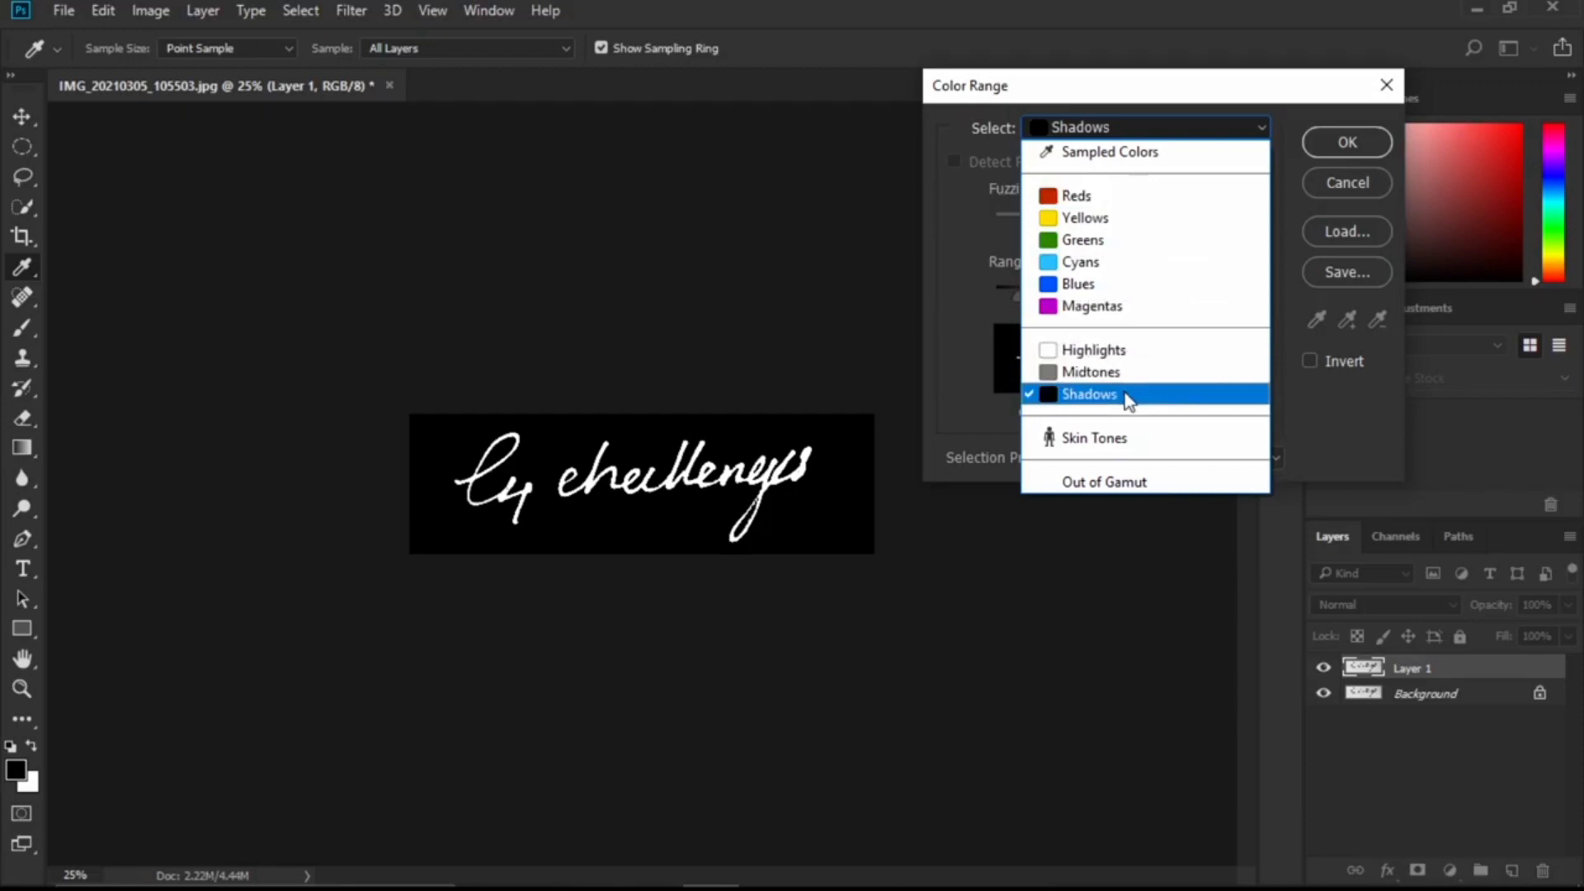
pyautogui.click(1125, 395)
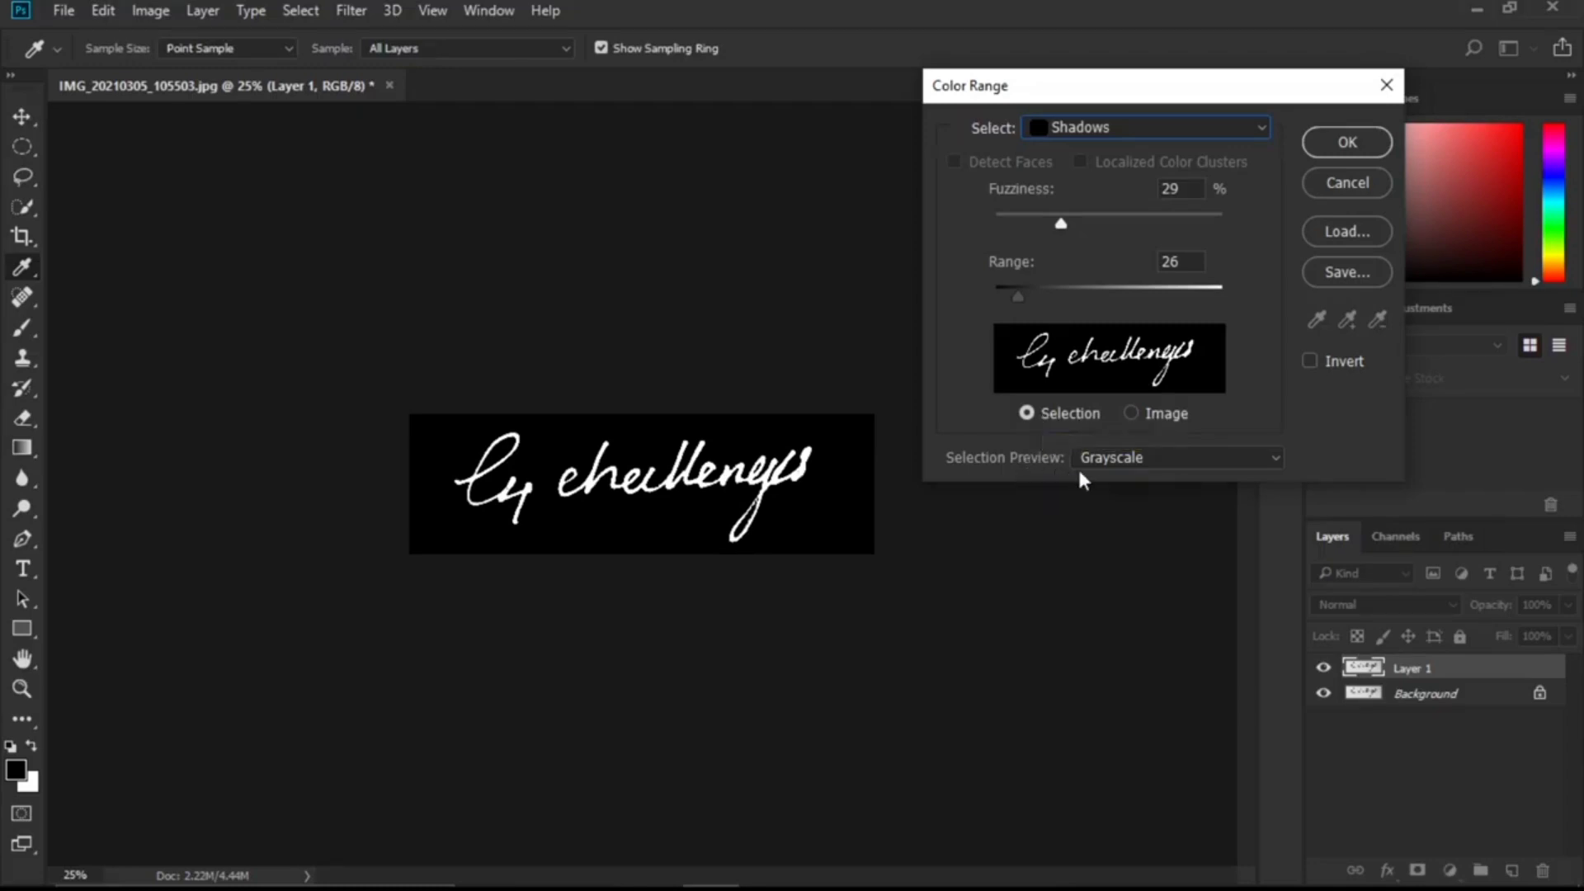
pyautogui.click(1204, 462)
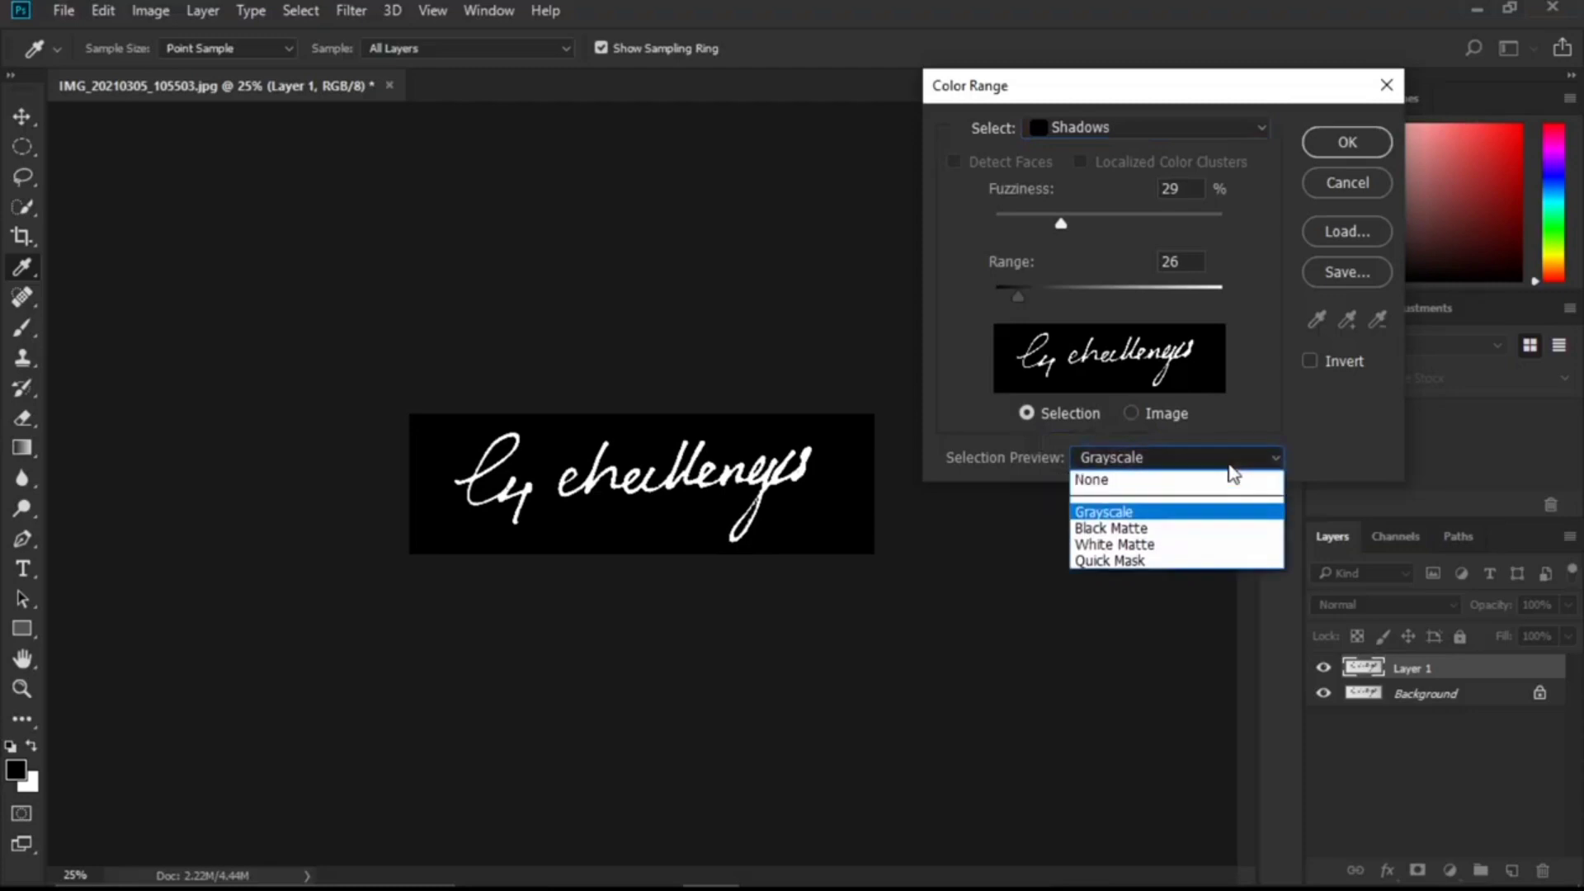
pyautogui.click(1140, 513)
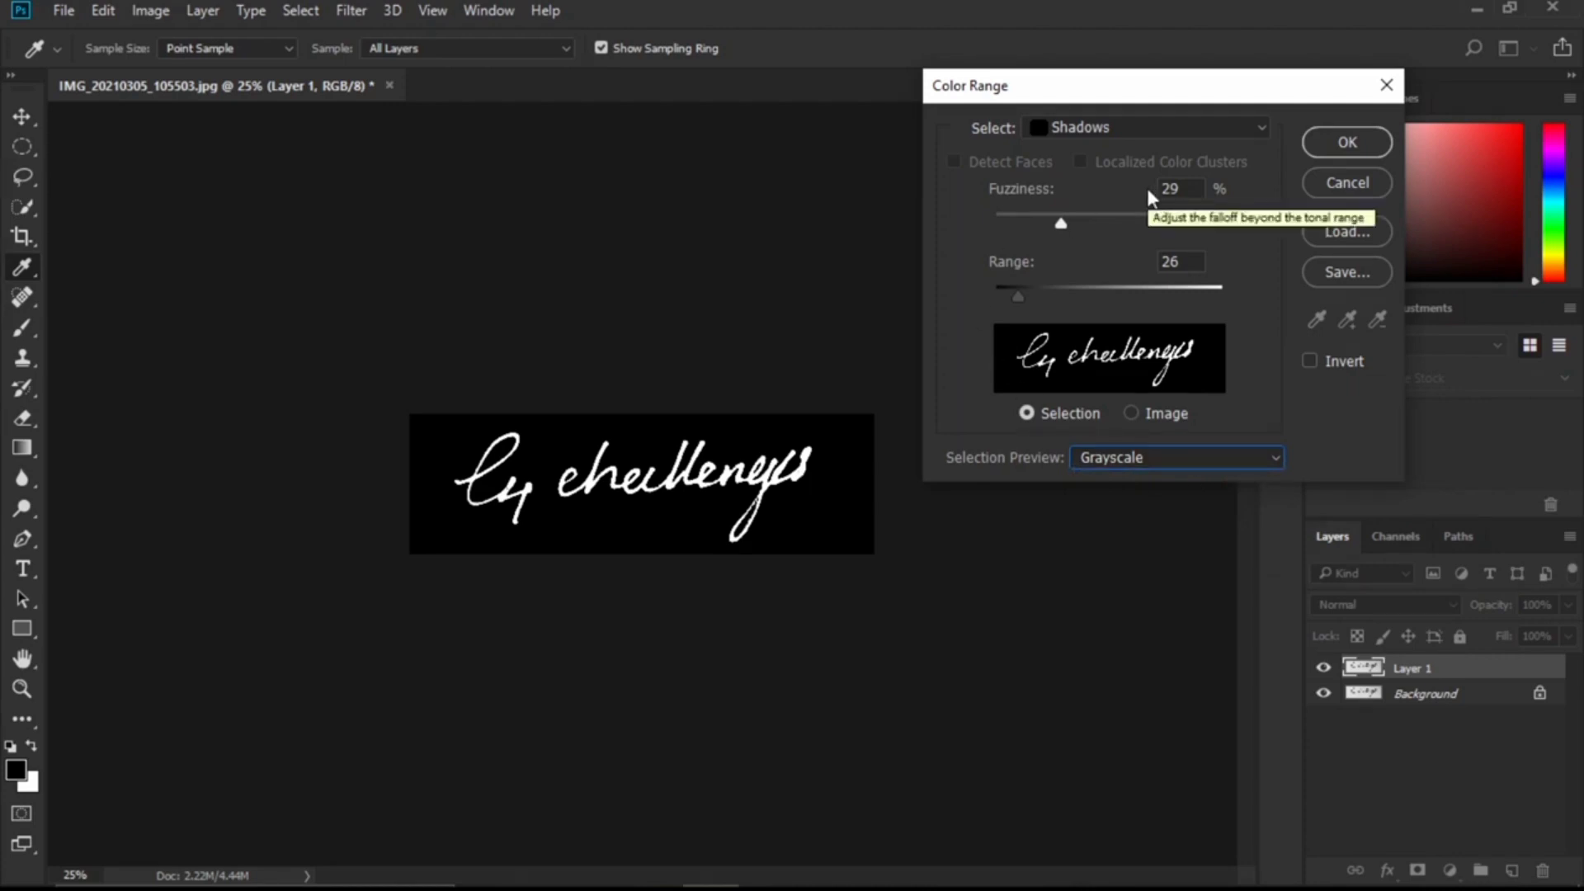
pyautogui.click(1354, 141)
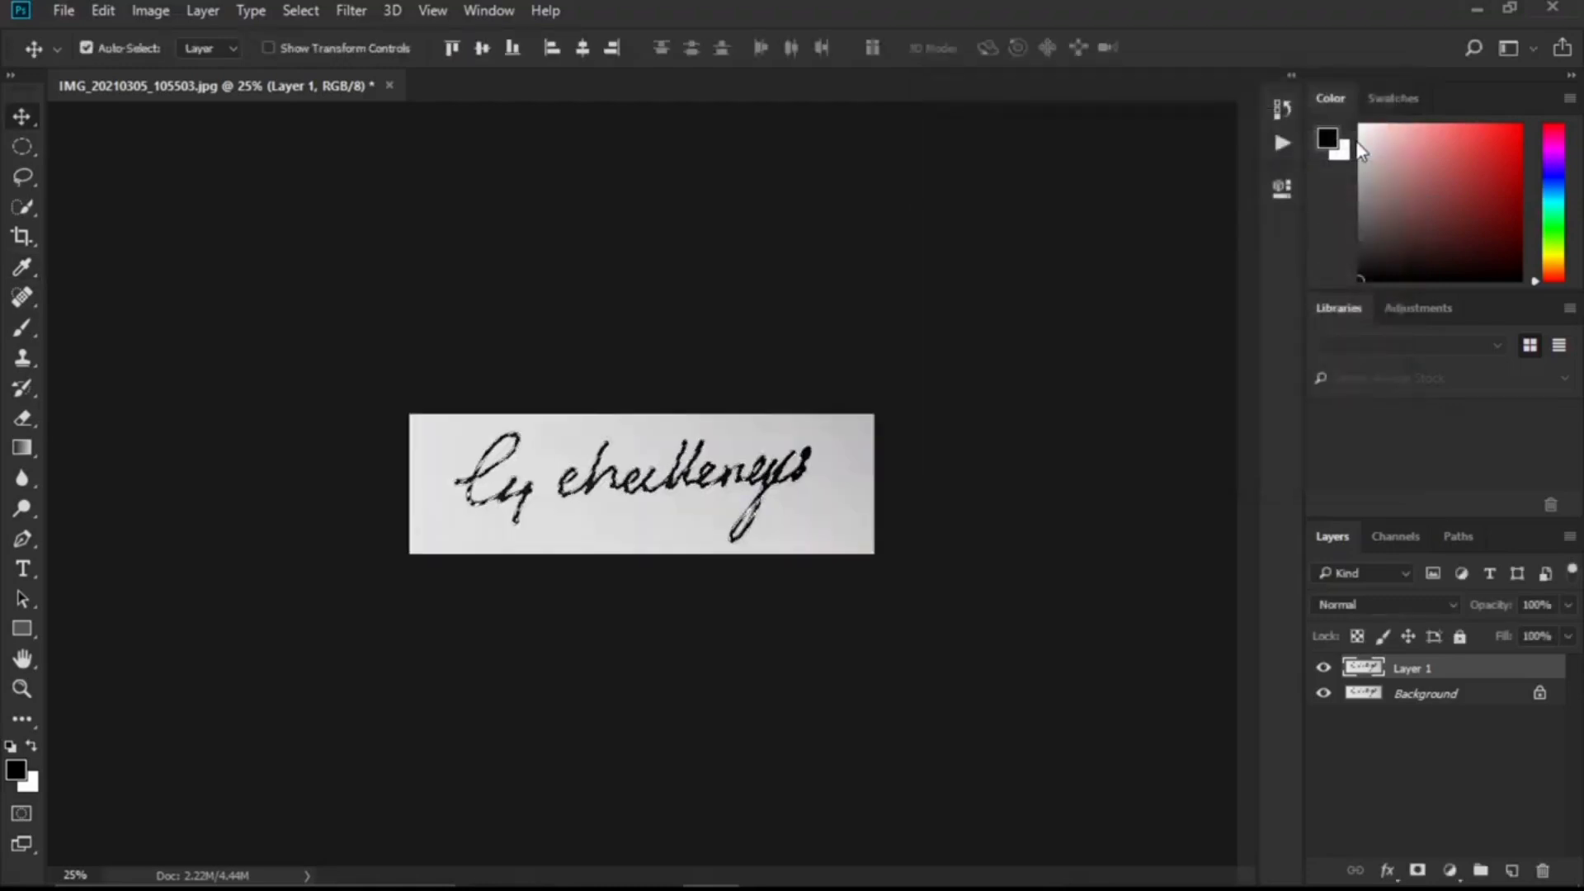
# Step: Add a Solid Color fill layer from the signature selection, with R, G and B all set to 0
pyautogui.click(1451, 873)
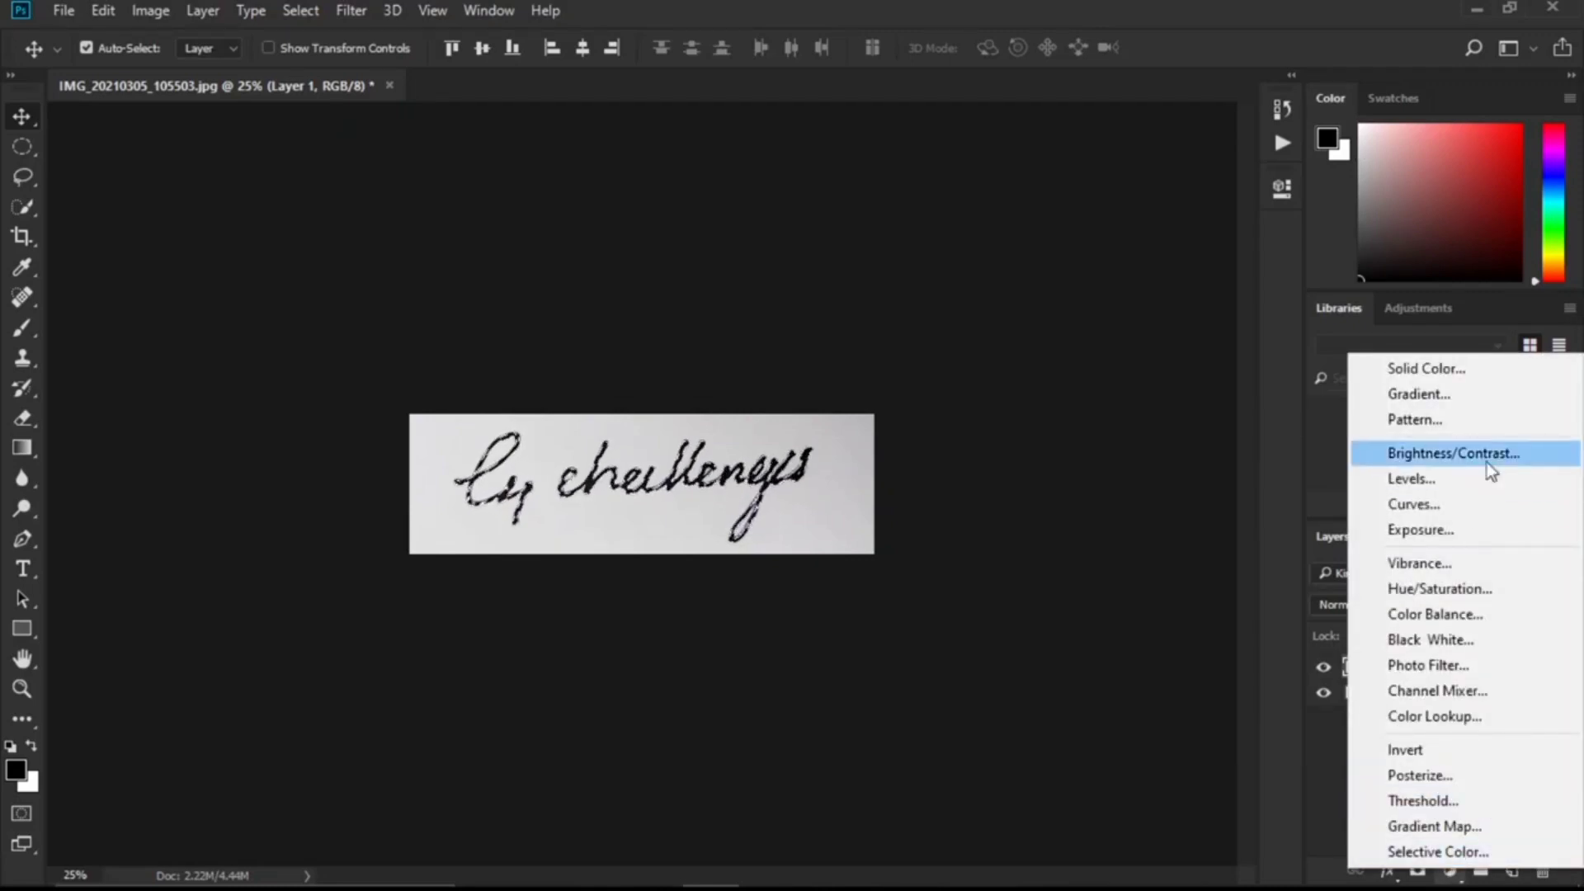
pyautogui.click(1485, 374)
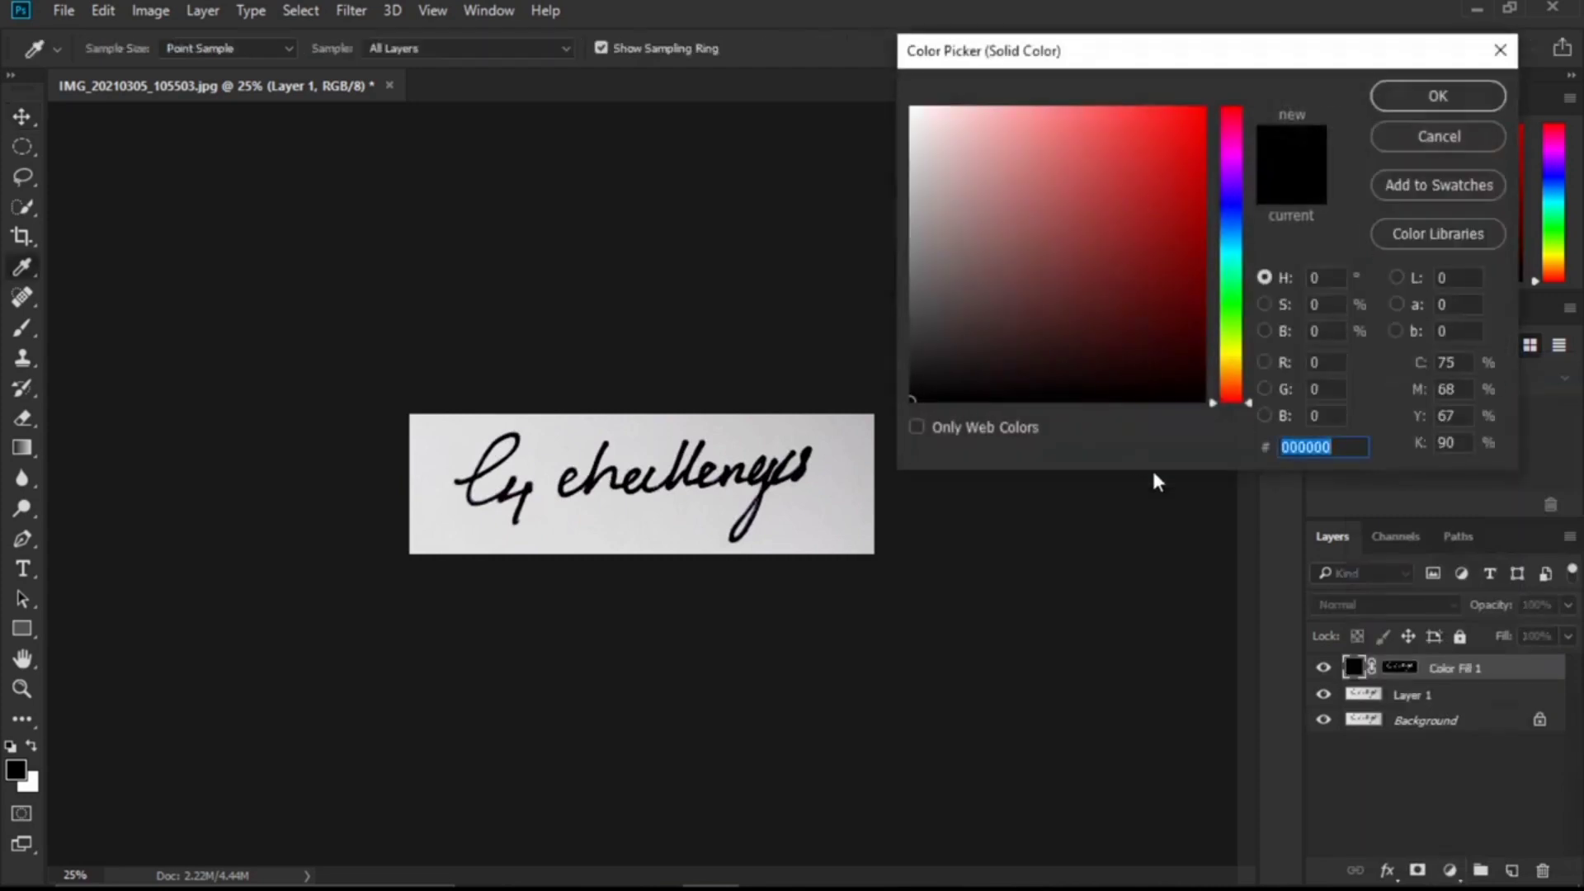
pyautogui.click(1154, 393)
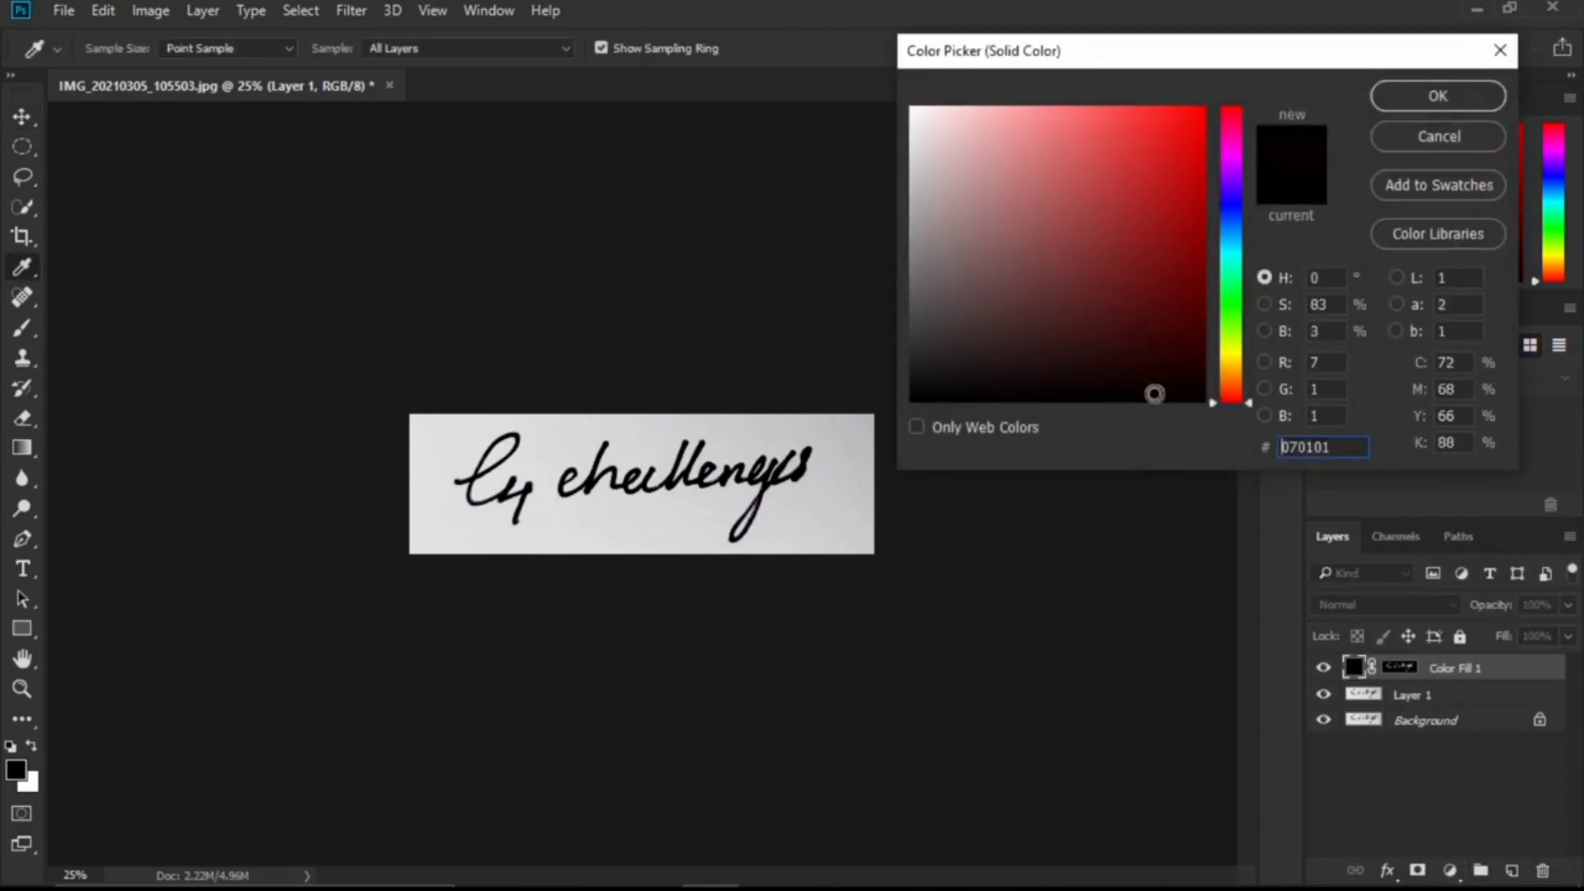
pyautogui.click(959, 400)
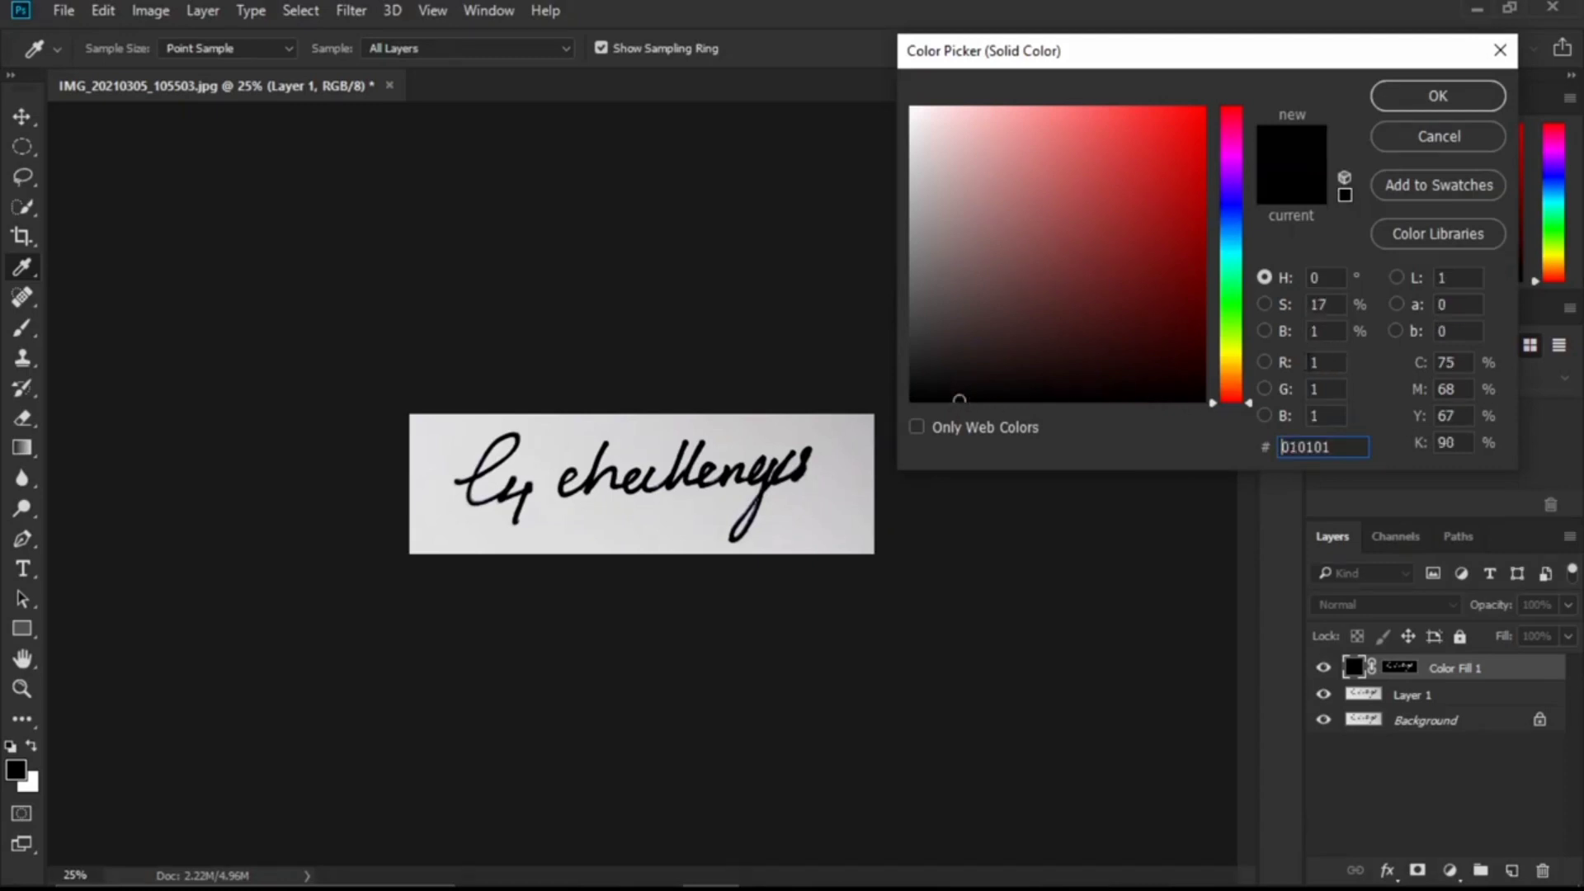
pyautogui.click(1330, 363)
pyautogui.write('0')
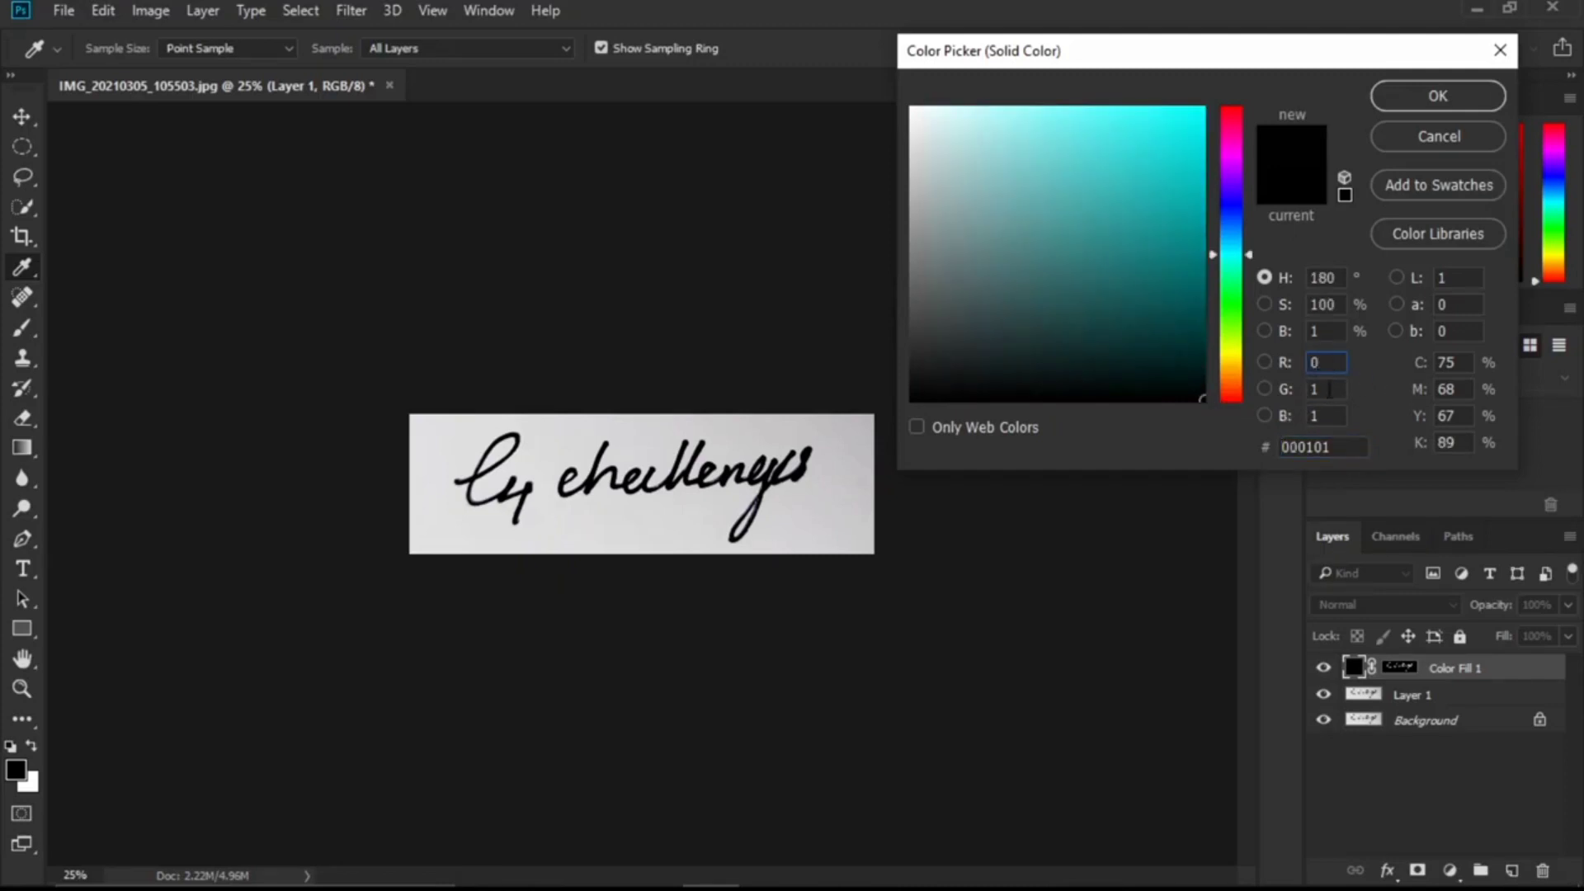
pyautogui.click(1308, 390)
pyautogui.write('0')
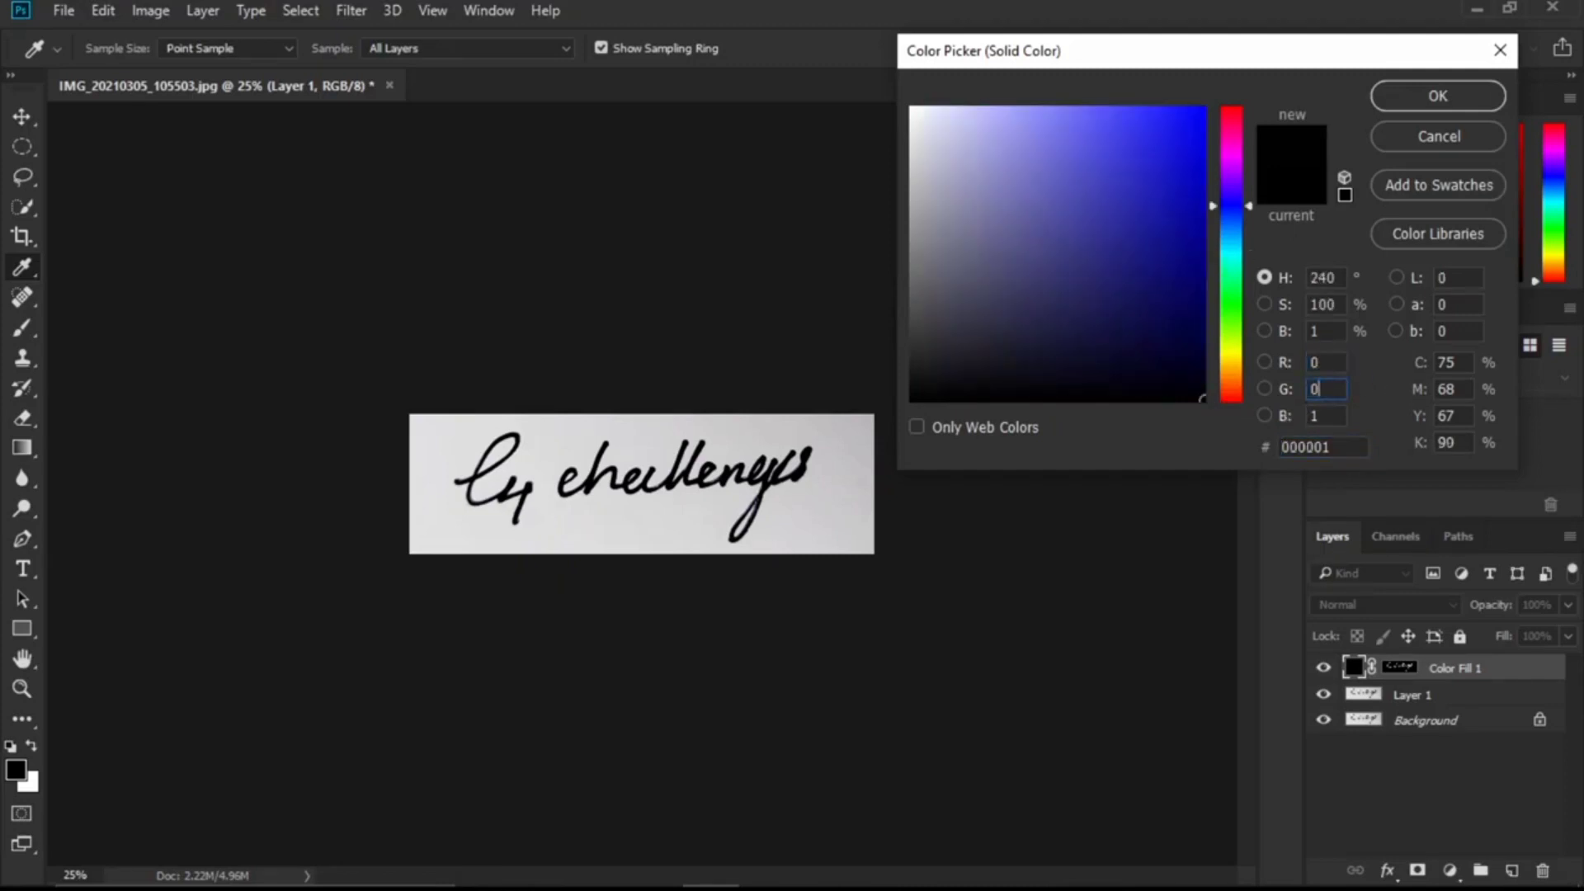
pyautogui.click(1311, 415)
pyautogui.write('0')
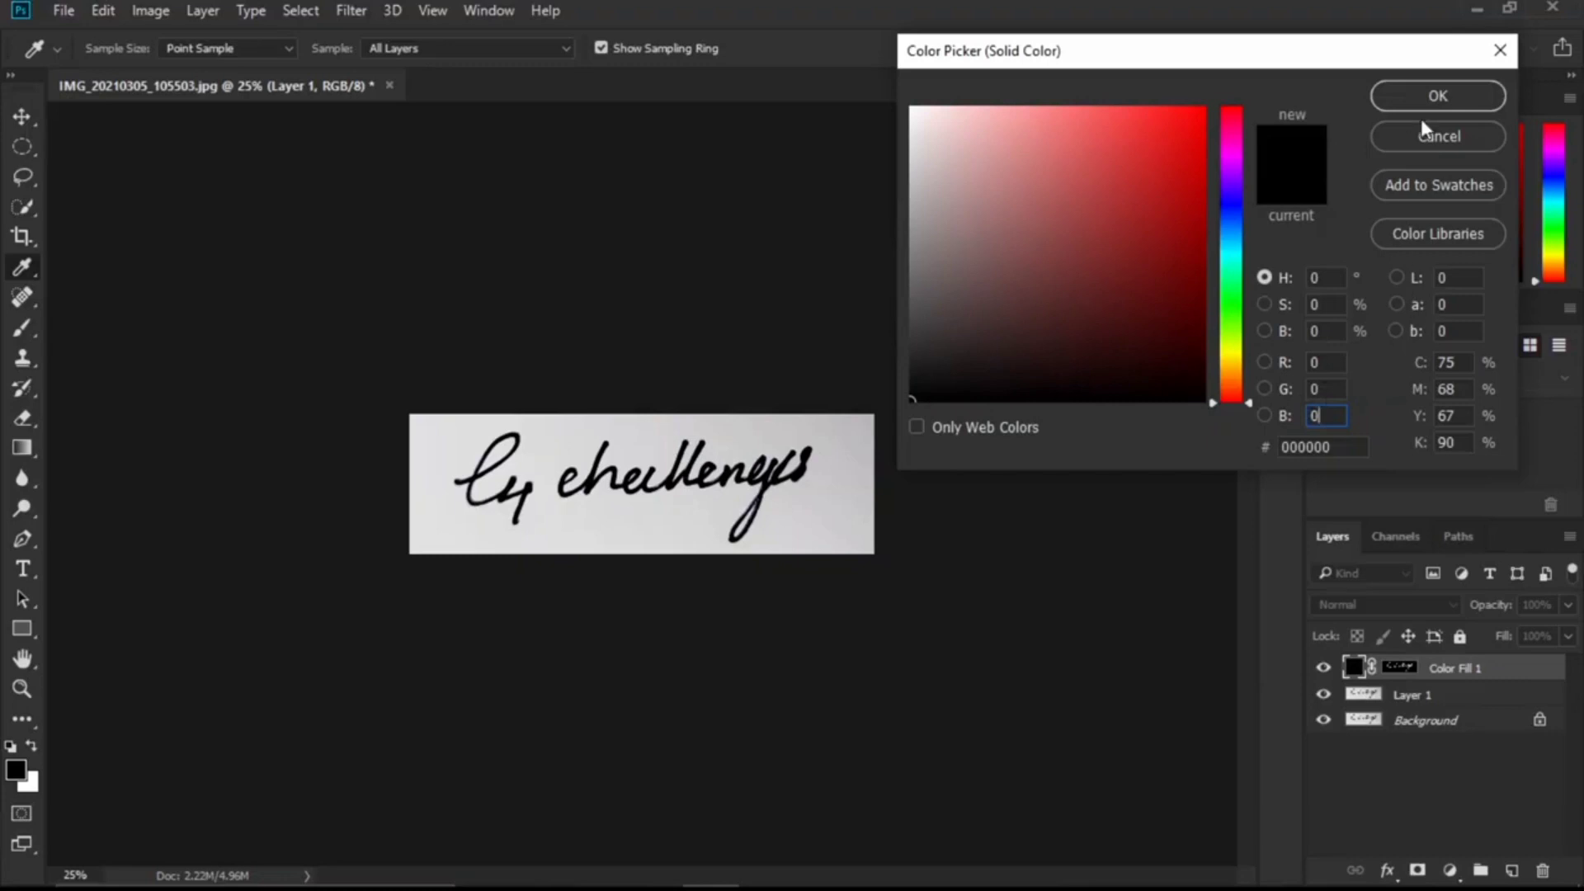
pyautogui.click(1437, 95)
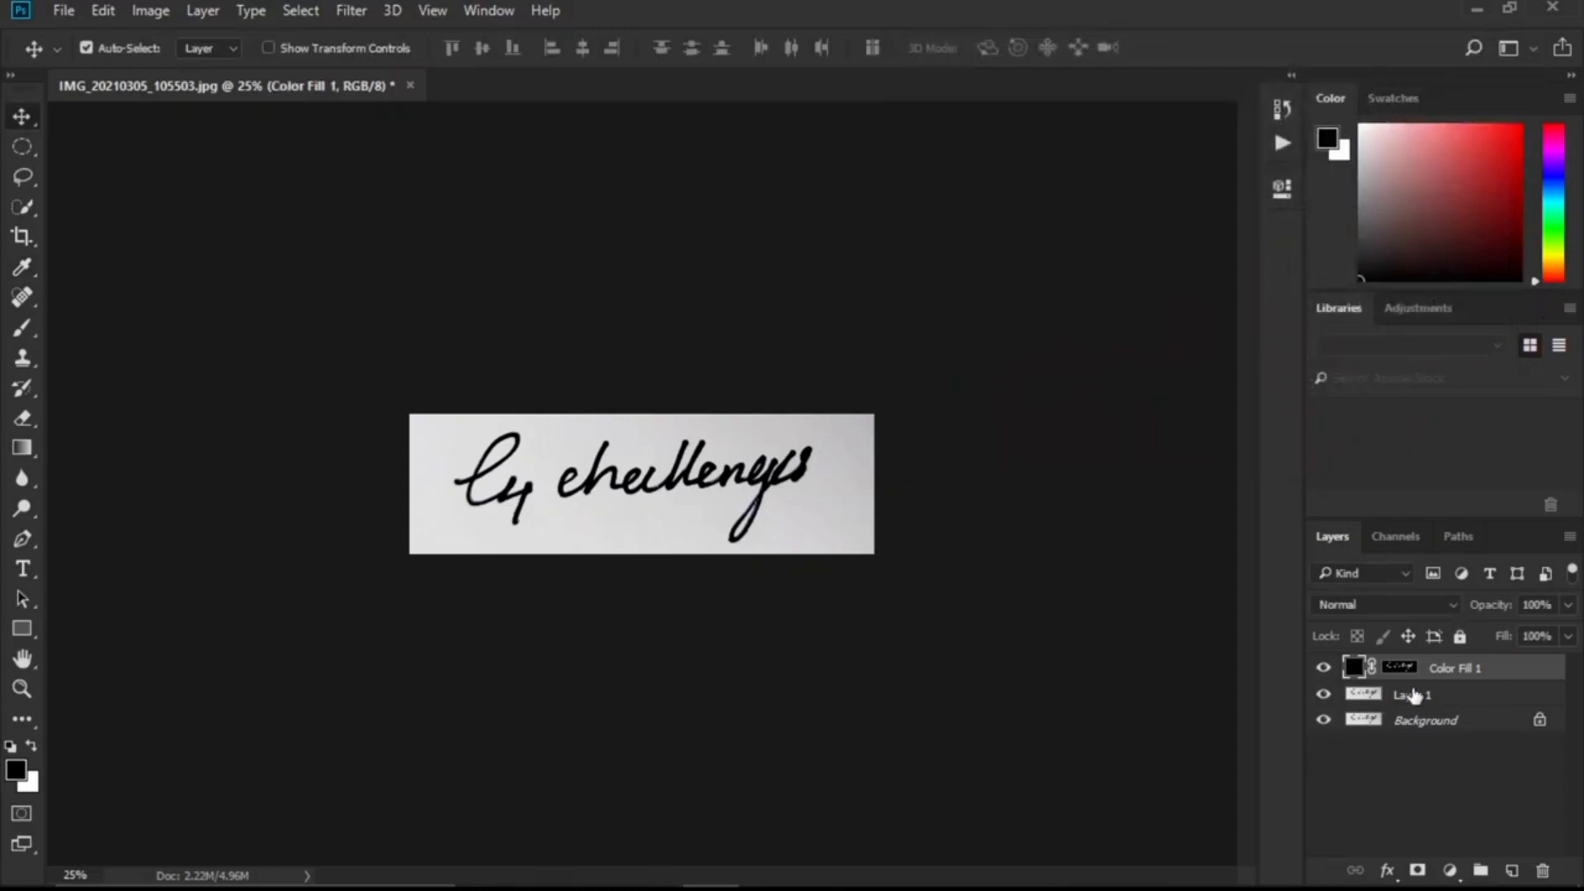
# Step: Hide Layer 1 and Background, and save the signature as a PNG named digital in the Digital Signature folder with the large file size option
pyautogui.click(1323, 697)
pyautogui.click(1324, 721)
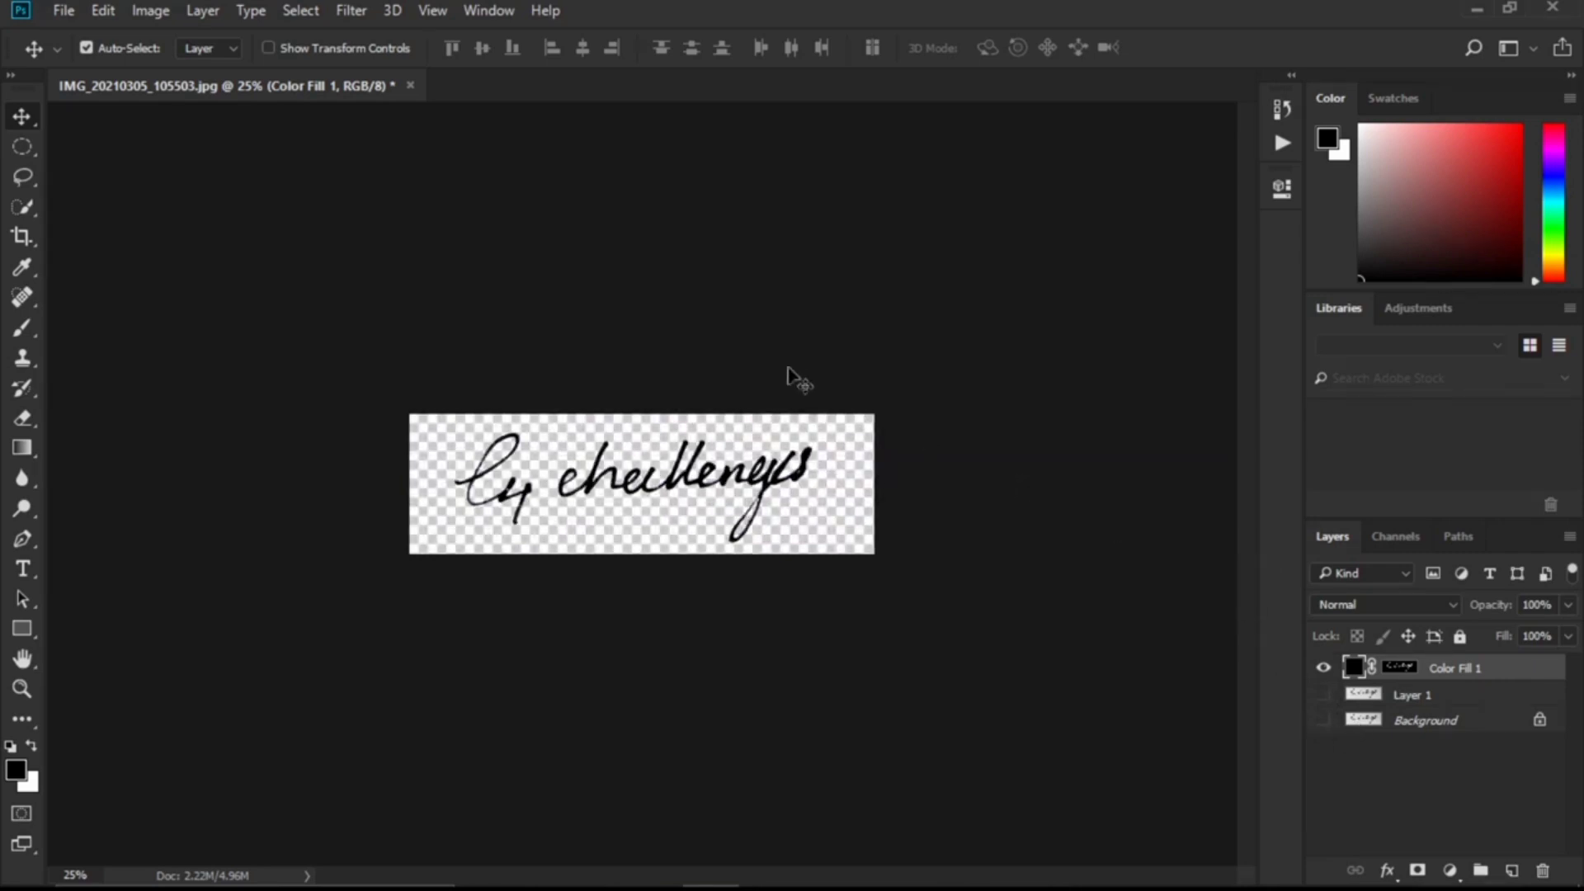
pyautogui.click(64, 12)
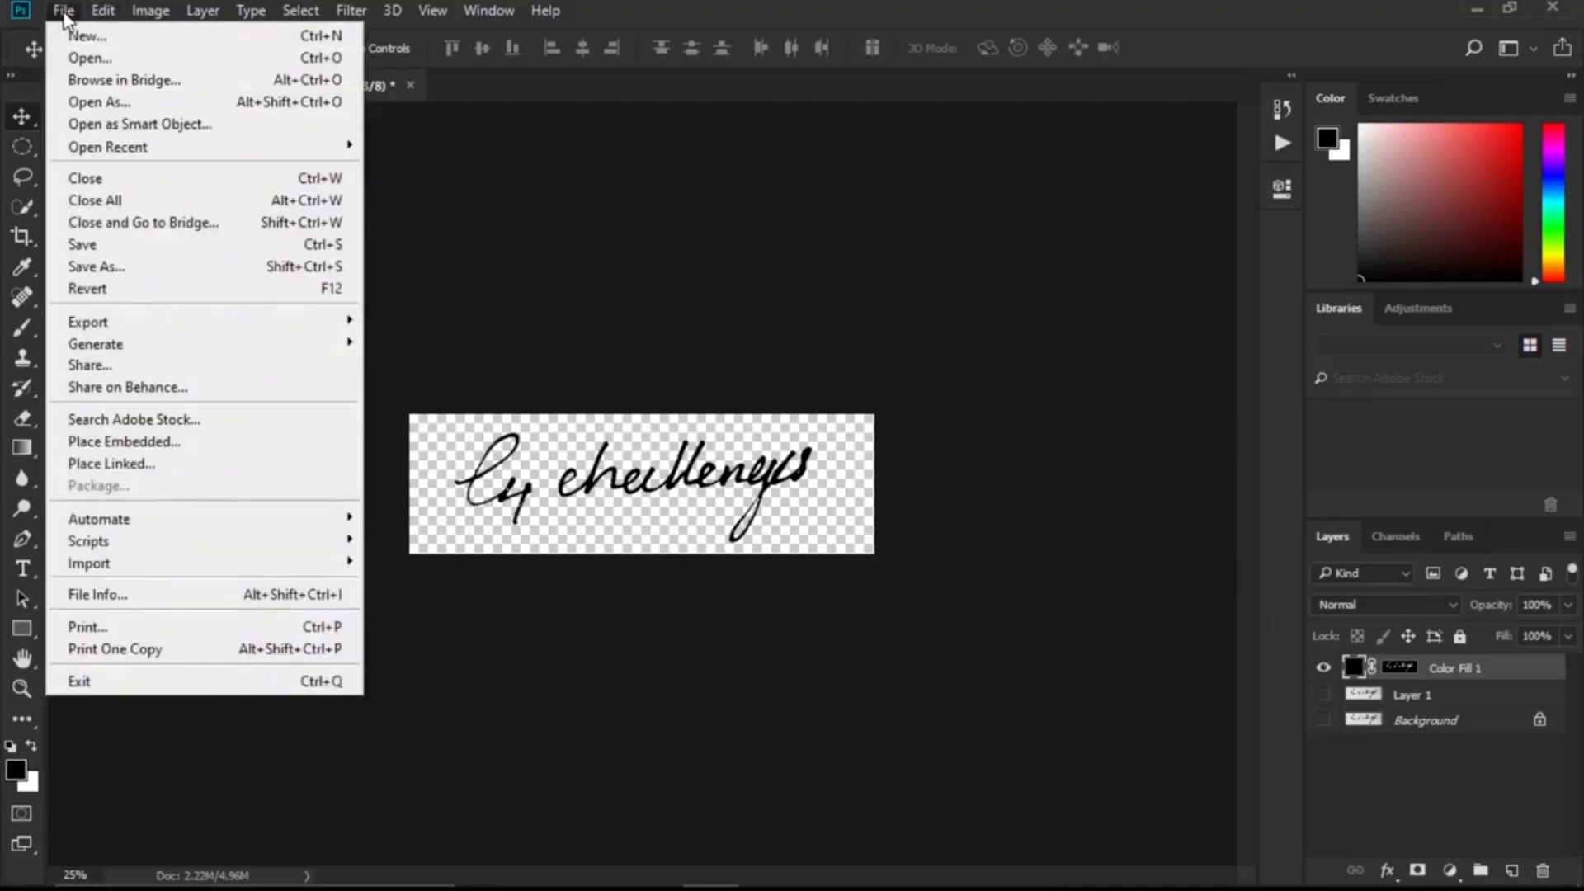
pyautogui.click(109, 264)
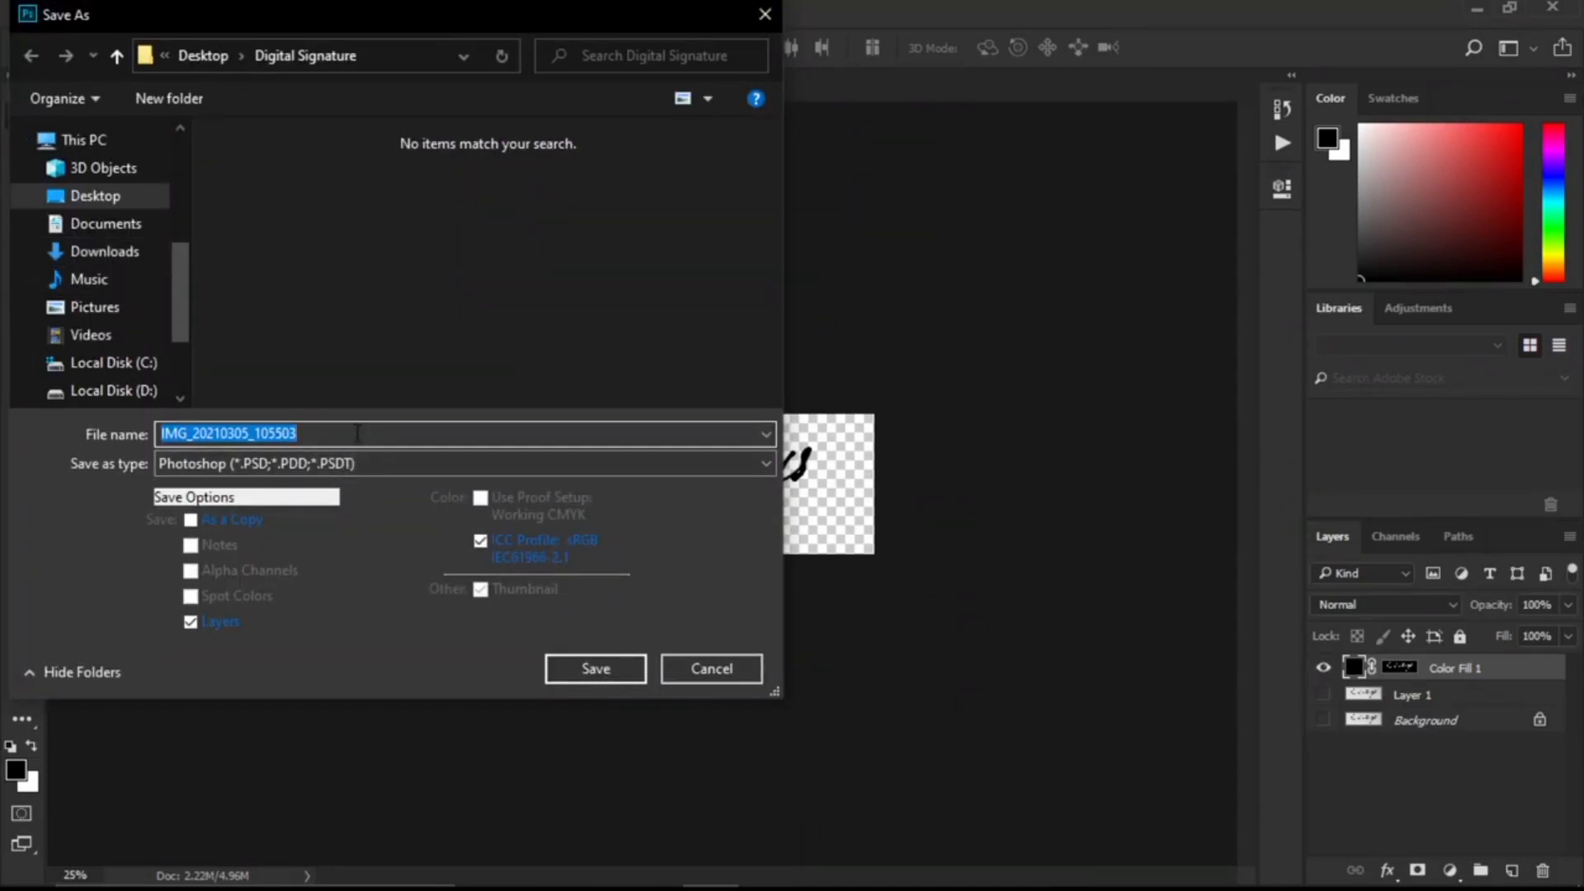
pyautogui.write('di')
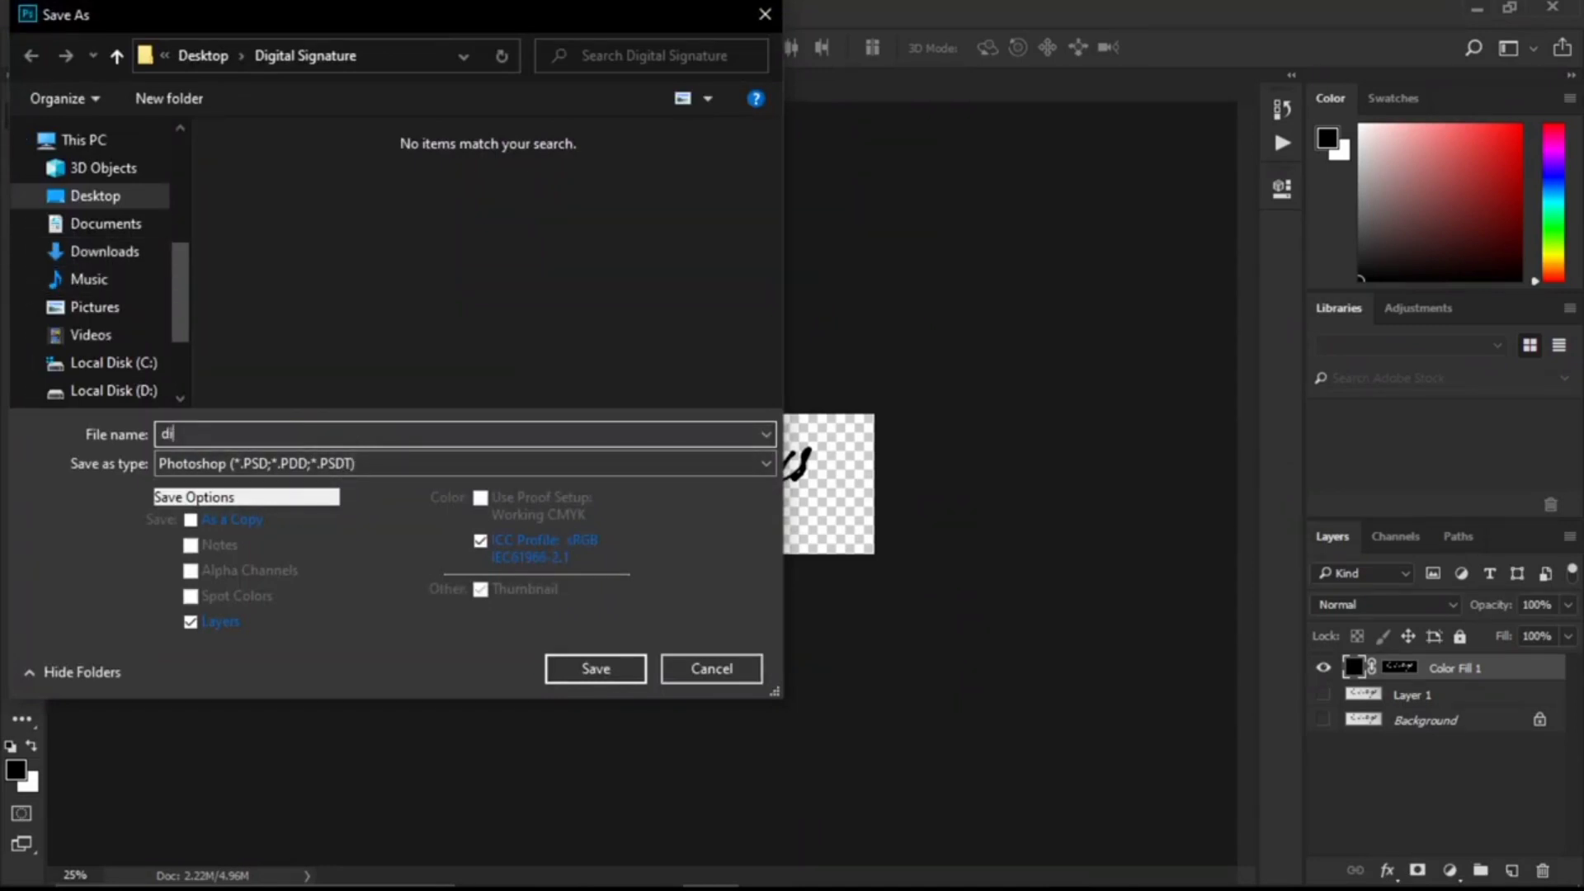
pyautogui.write('gital')
pyautogui.click(389, 467)
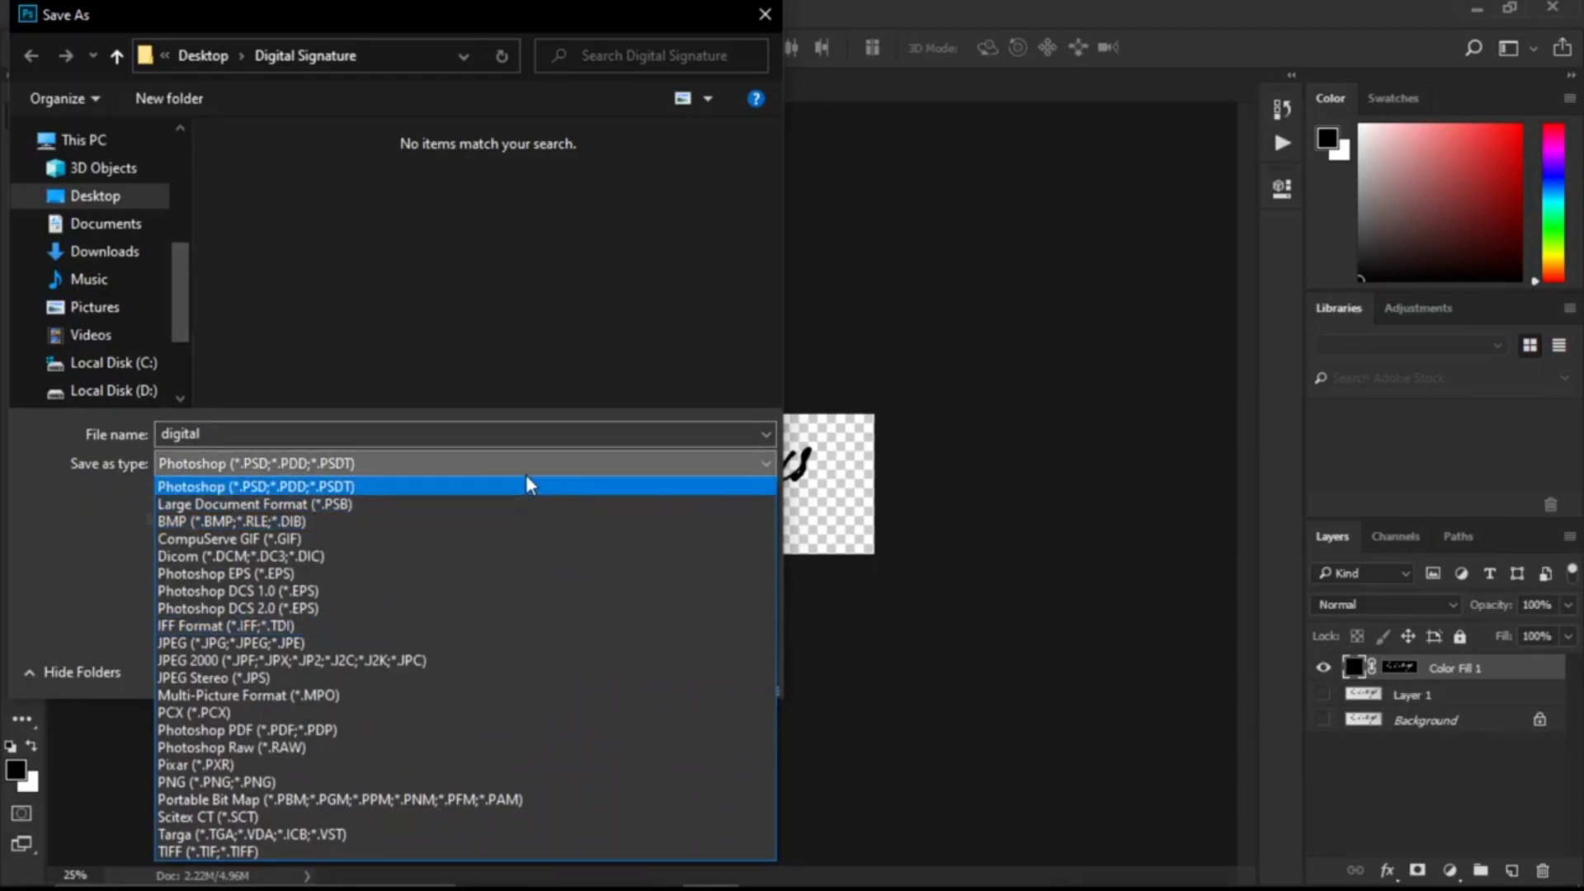
pyautogui.click(289, 781)
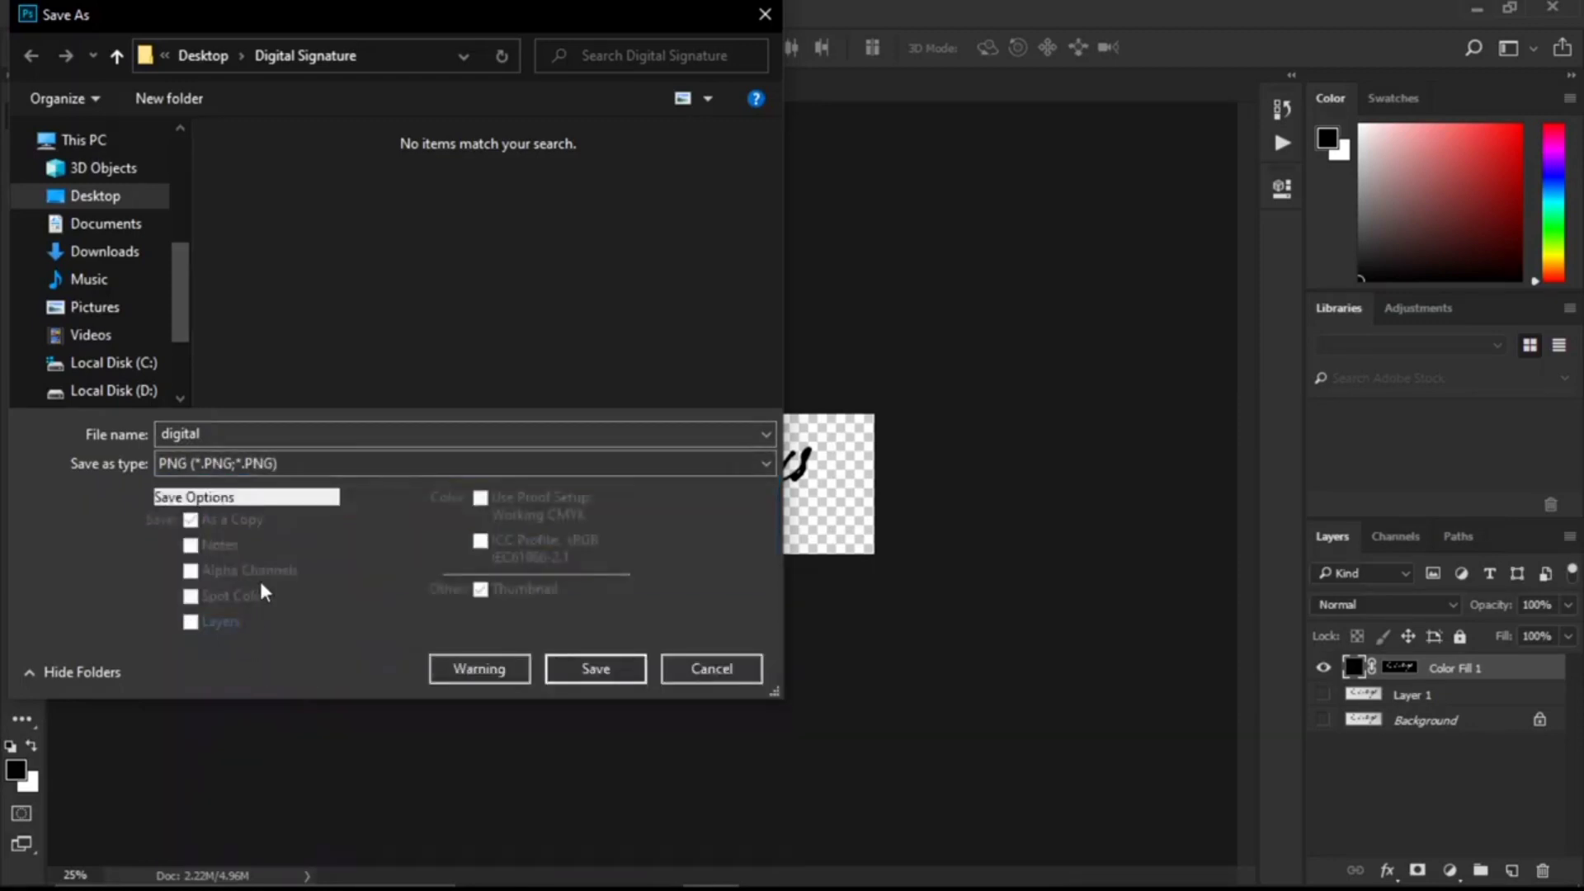
pyautogui.click(589, 666)
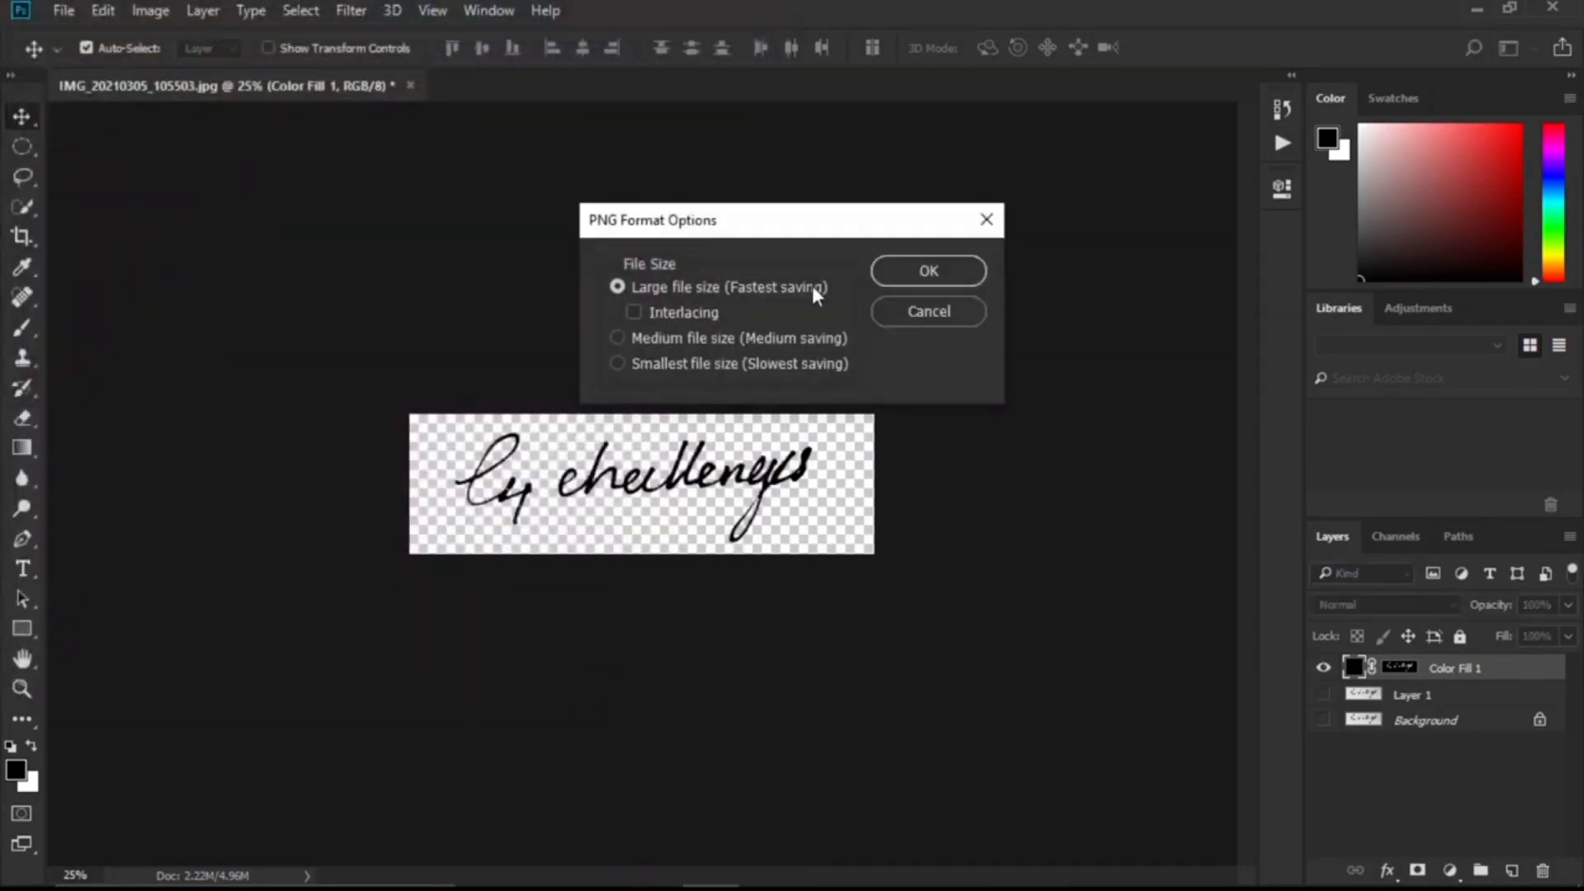
pyautogui.click(905, 271)
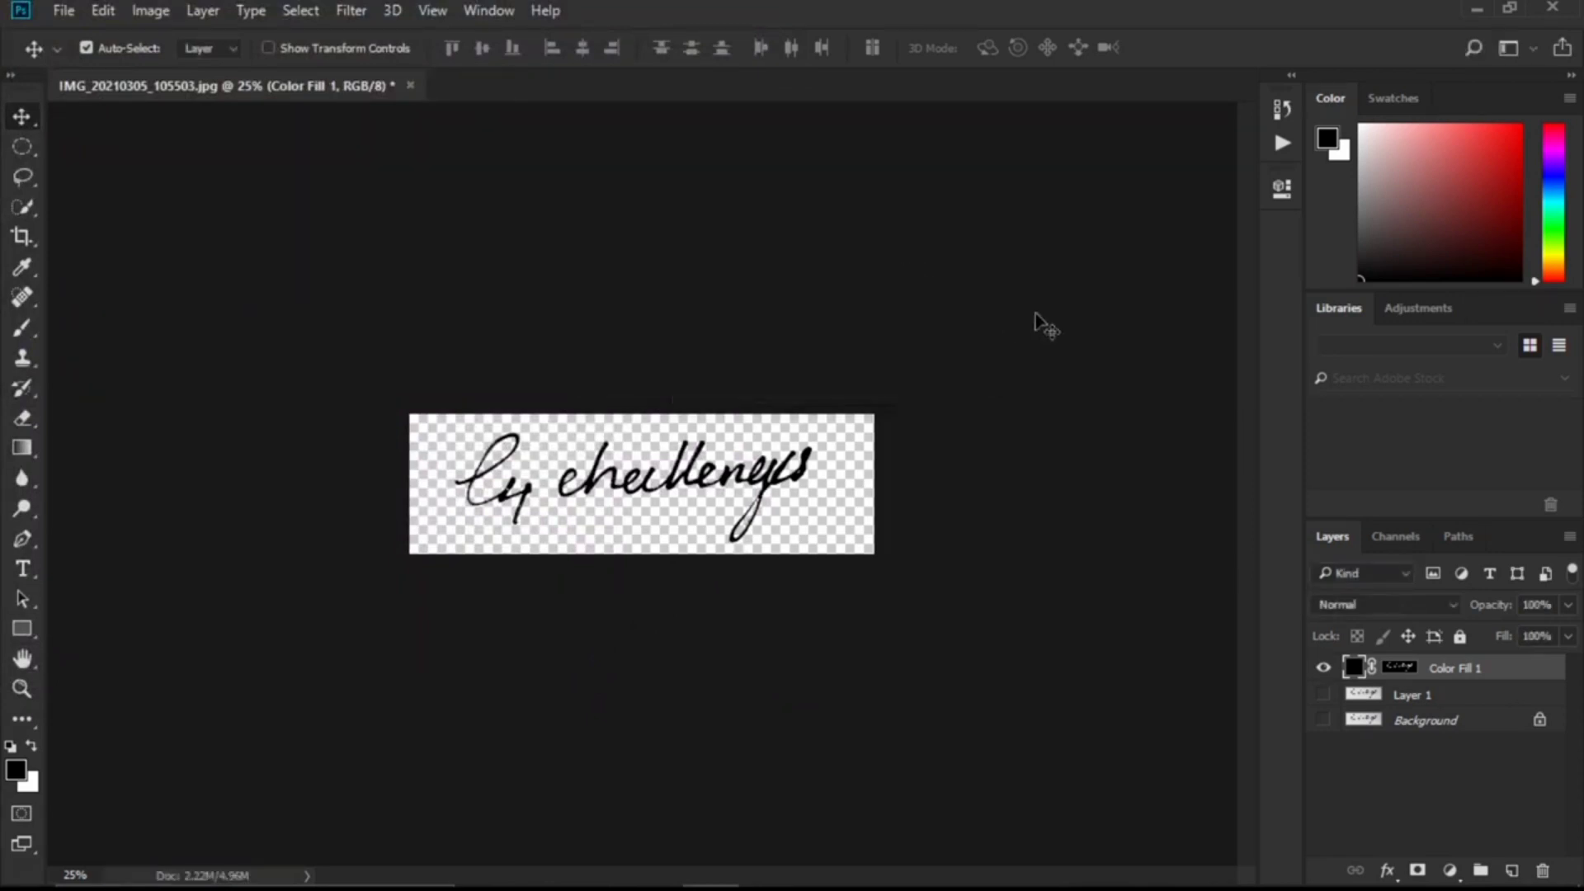
pyautogui.click(54, 12)
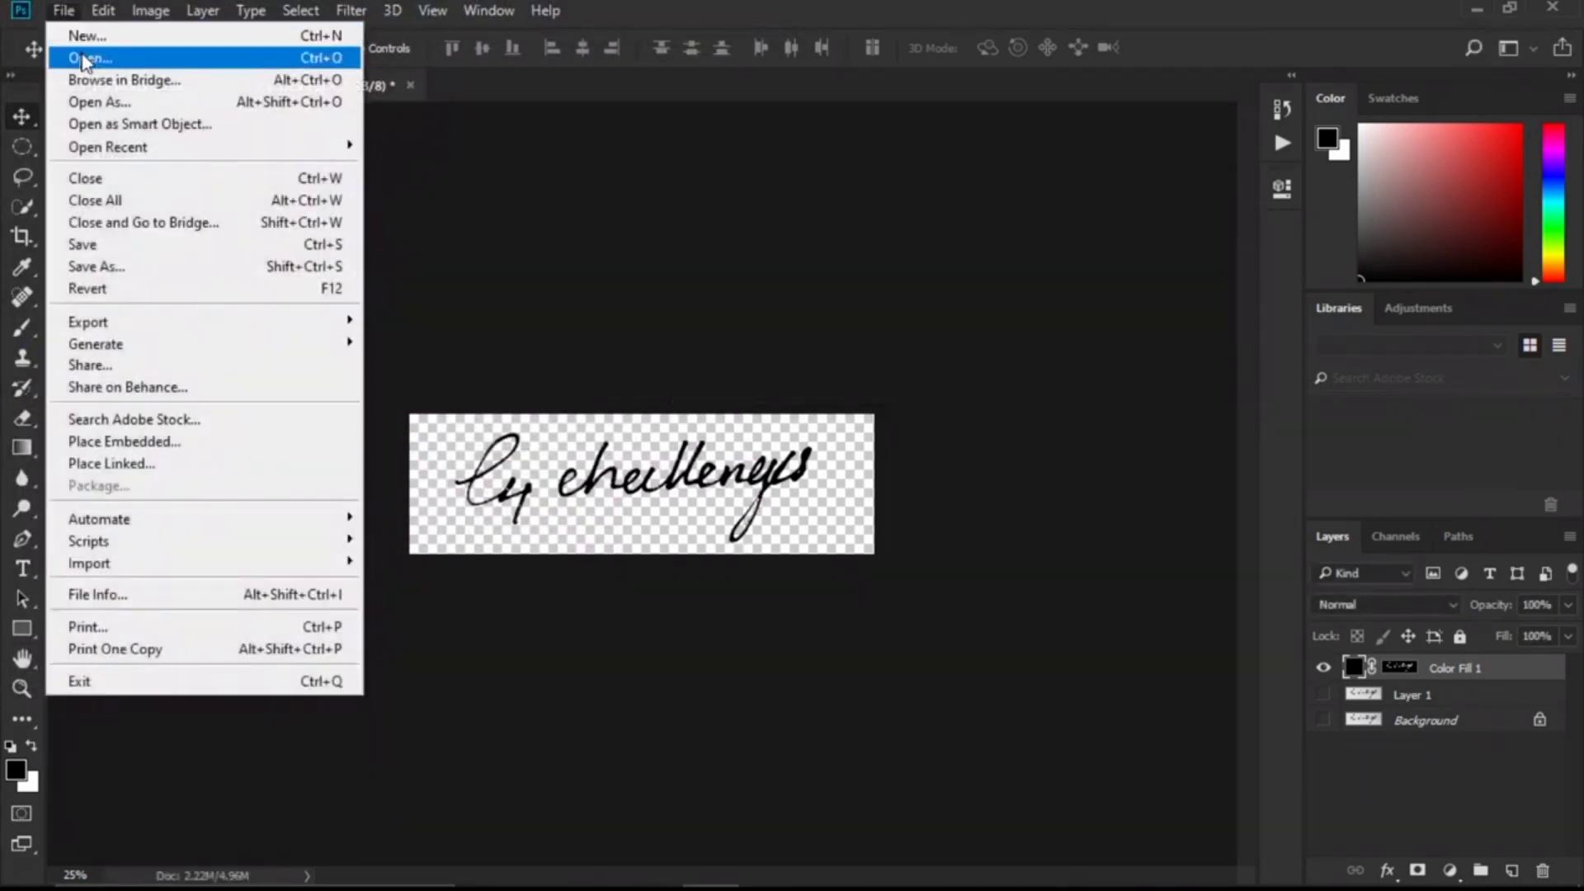
pyautogui.click(82, 57)
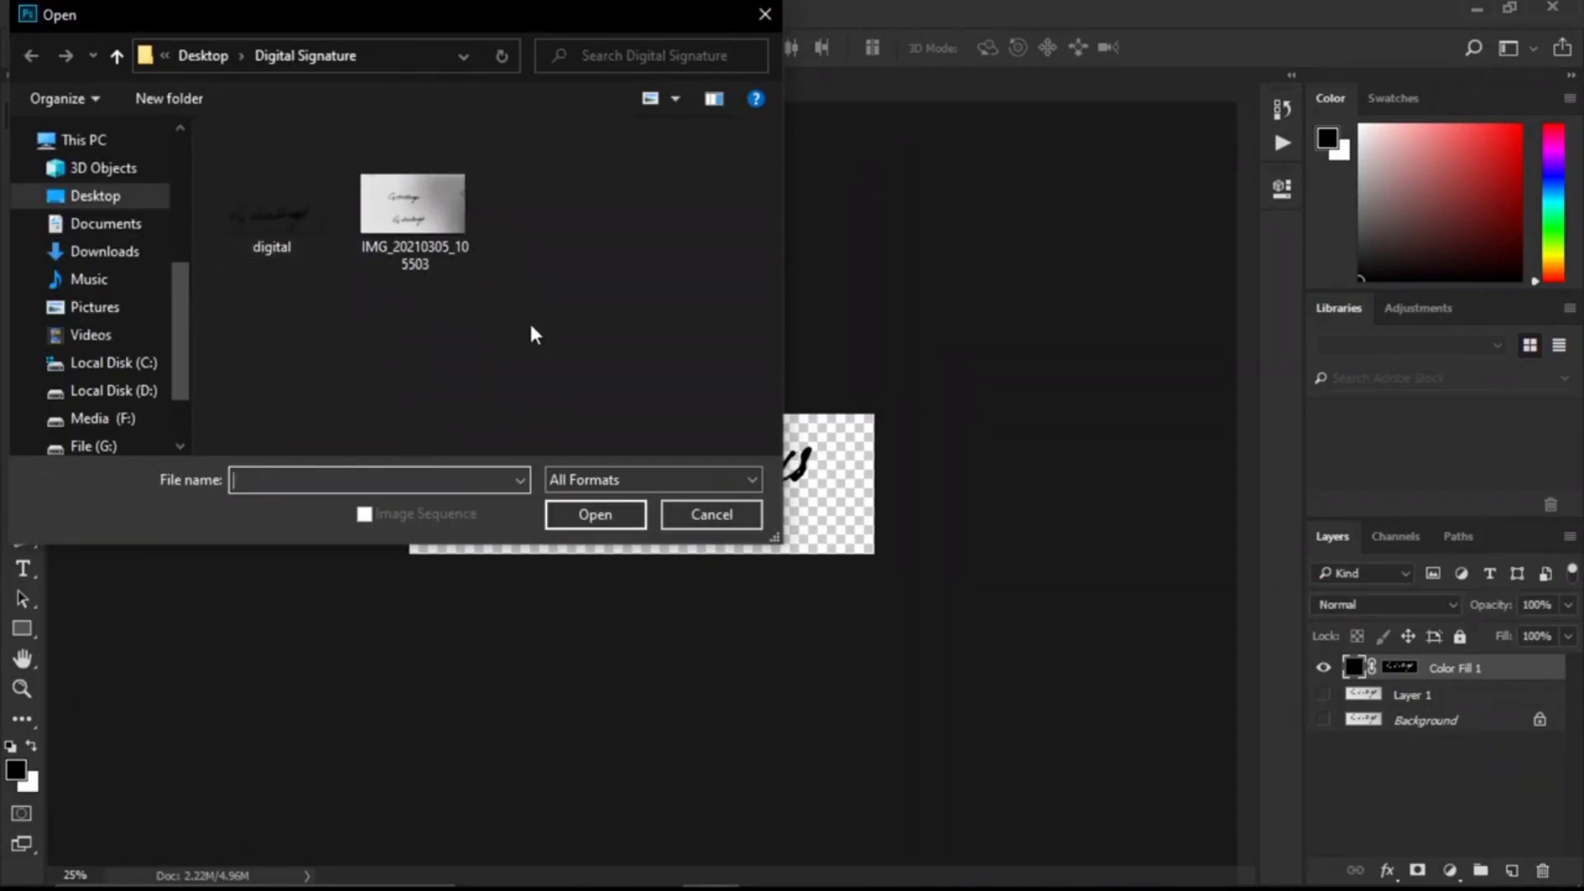
pyautogui.click(717, 511)
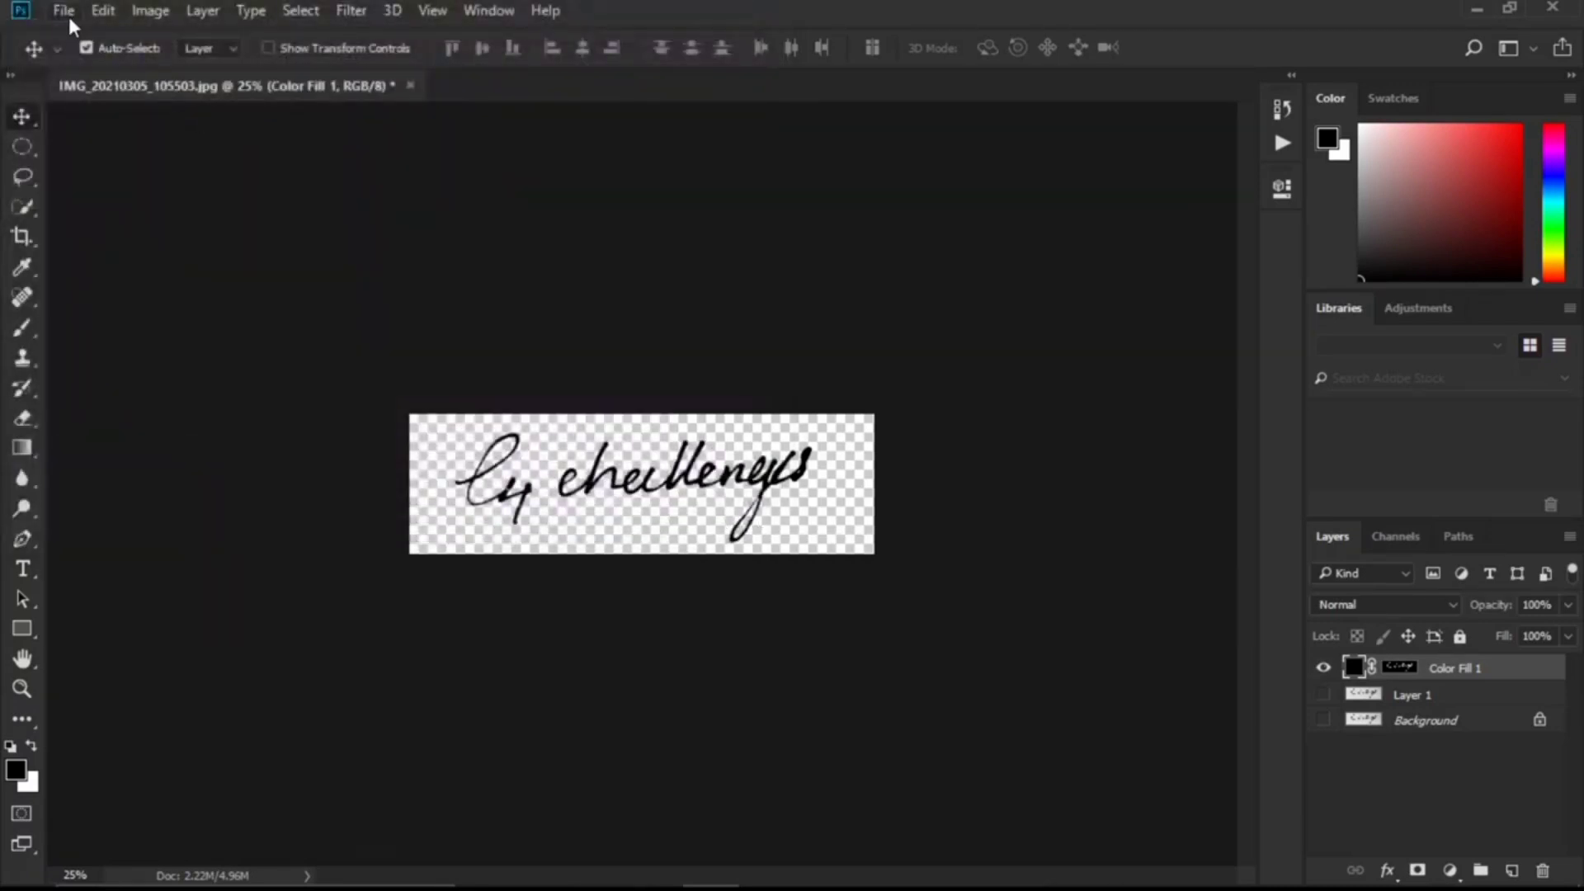
# Step: Open My dp high.jpg and digital.png, and bring the signature into the photo as a new layer across its middle
pyautogui.click(68, 14)
pyautogui.click(88, 59)
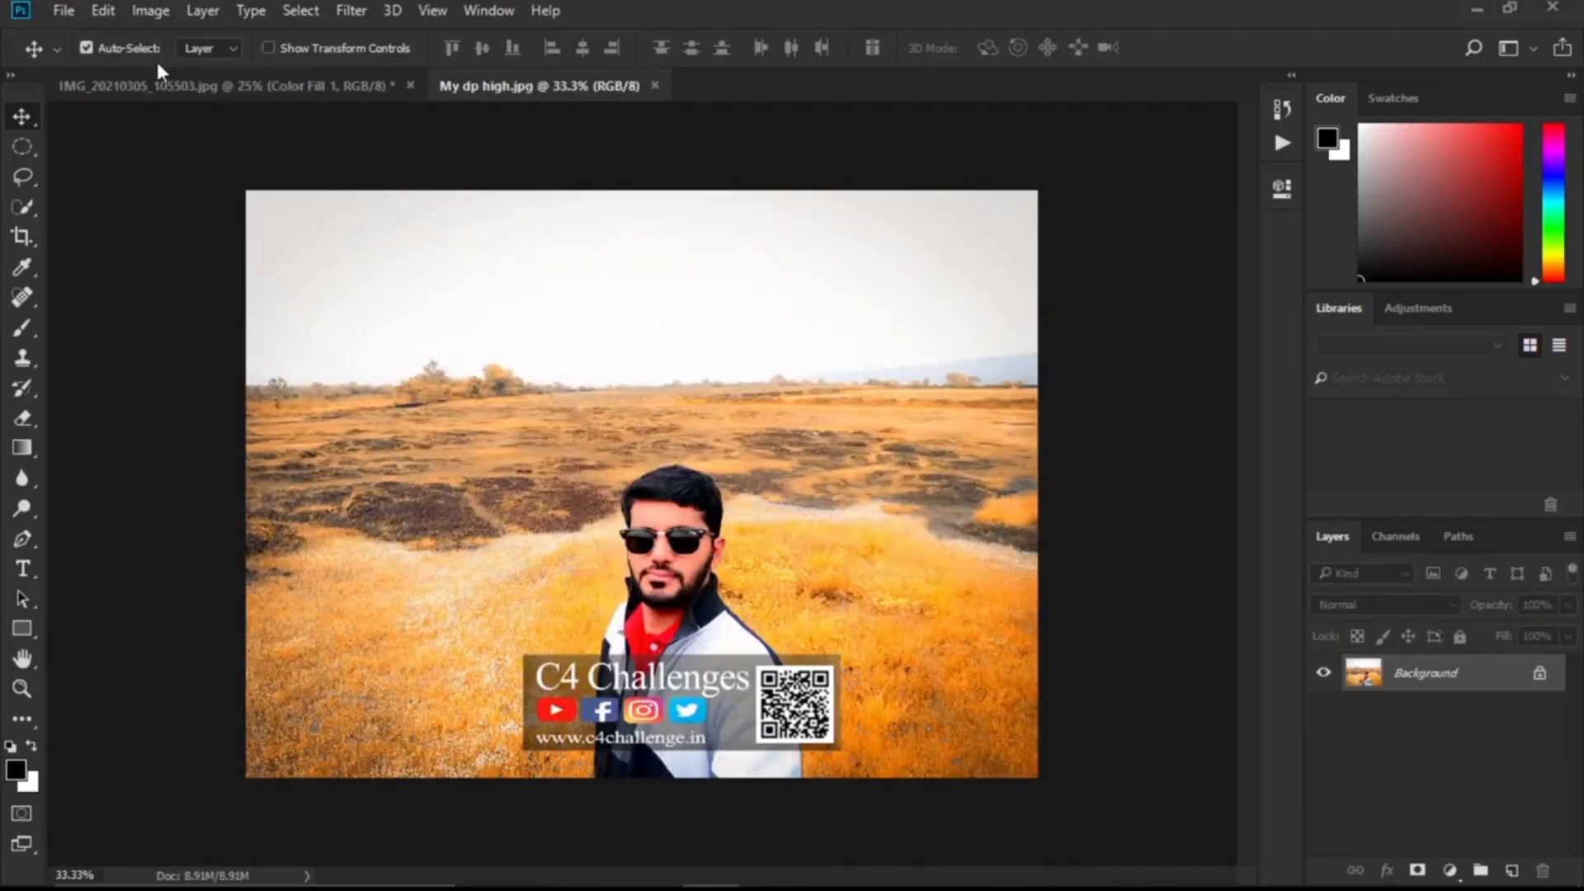
pyautogui.click(66, 15)
pyautogui.click(88, 57)
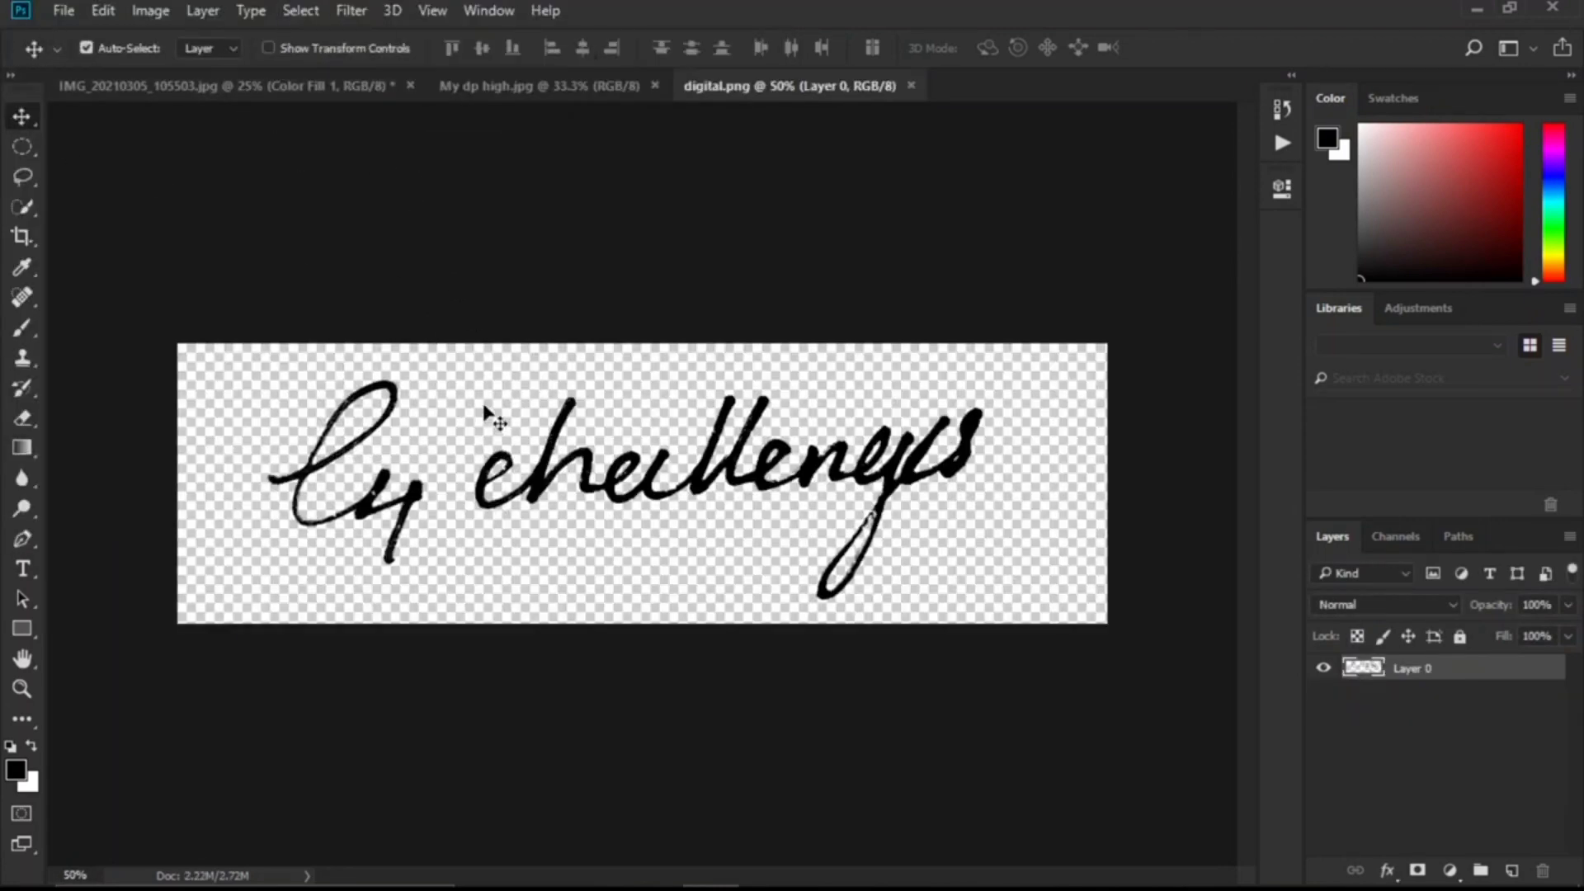
pyautogui.moveTo(375, 499)
pyautogui.mouseDown()
pyautogui.moveTo(283, 131)
pyautogui.moveTo(569, 518)
pyautogui.moveTo(707, 418)
pyautogui.mouseUp()
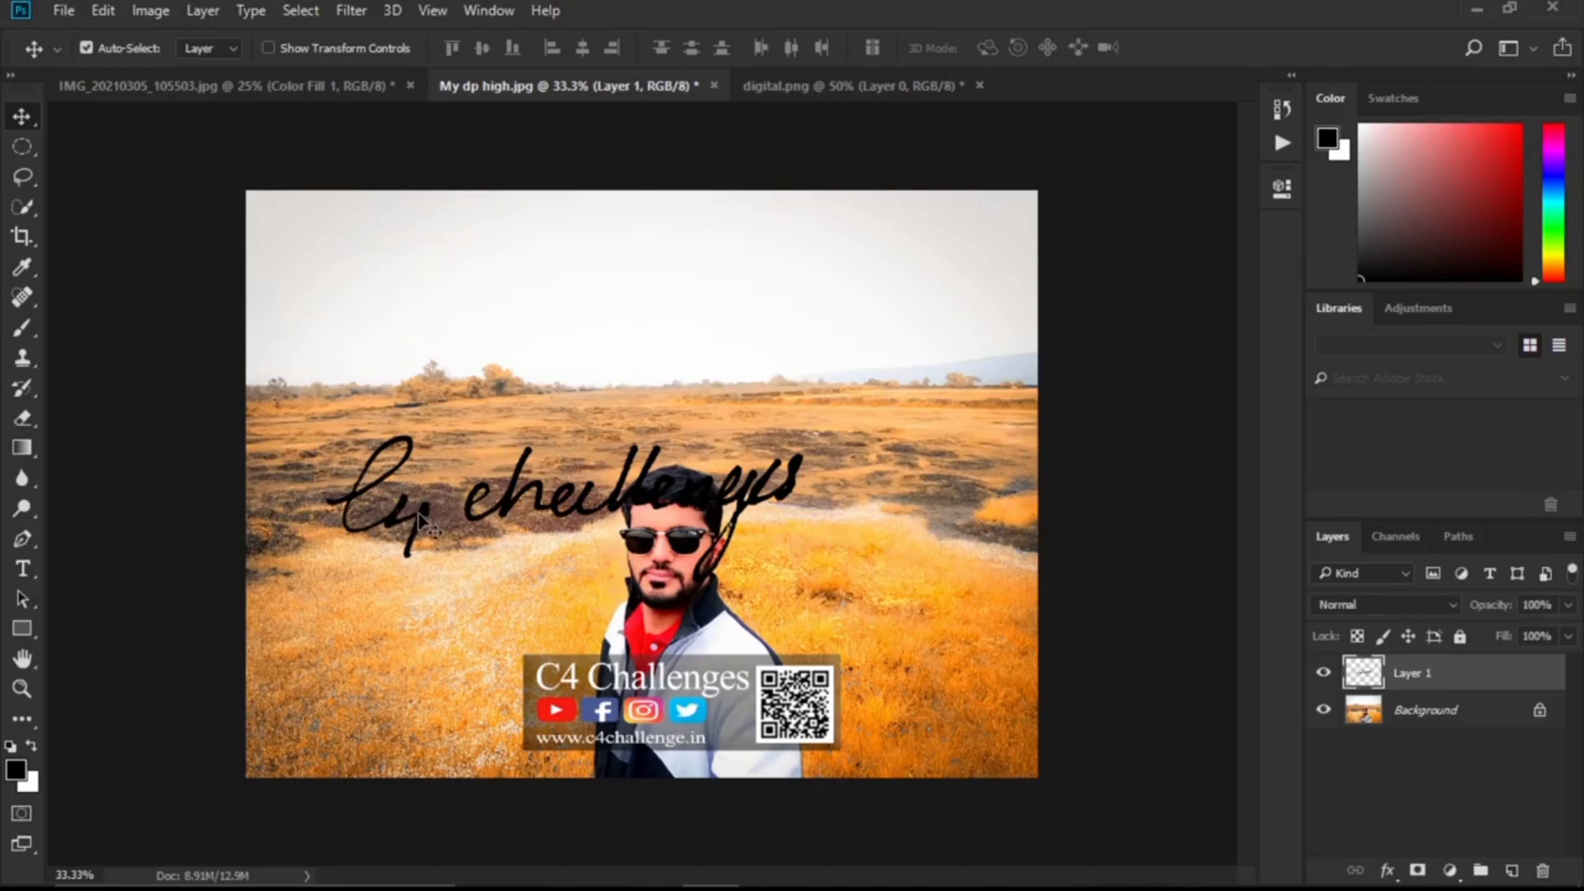
# Step: Scale the signature layer to about 38% and place it in the photo's lower-right corner, beside the QR code
pyautogui.moveTo(422, 524)
pyautogui.mouseDown()
pyautogui.moveTo(568, 483)
pyautogui.moveTo(657, 604)
pyautogui.moveTo(301, 666)
pyautogui.moveTo(324, 674)
pyautogui.mouseUp()
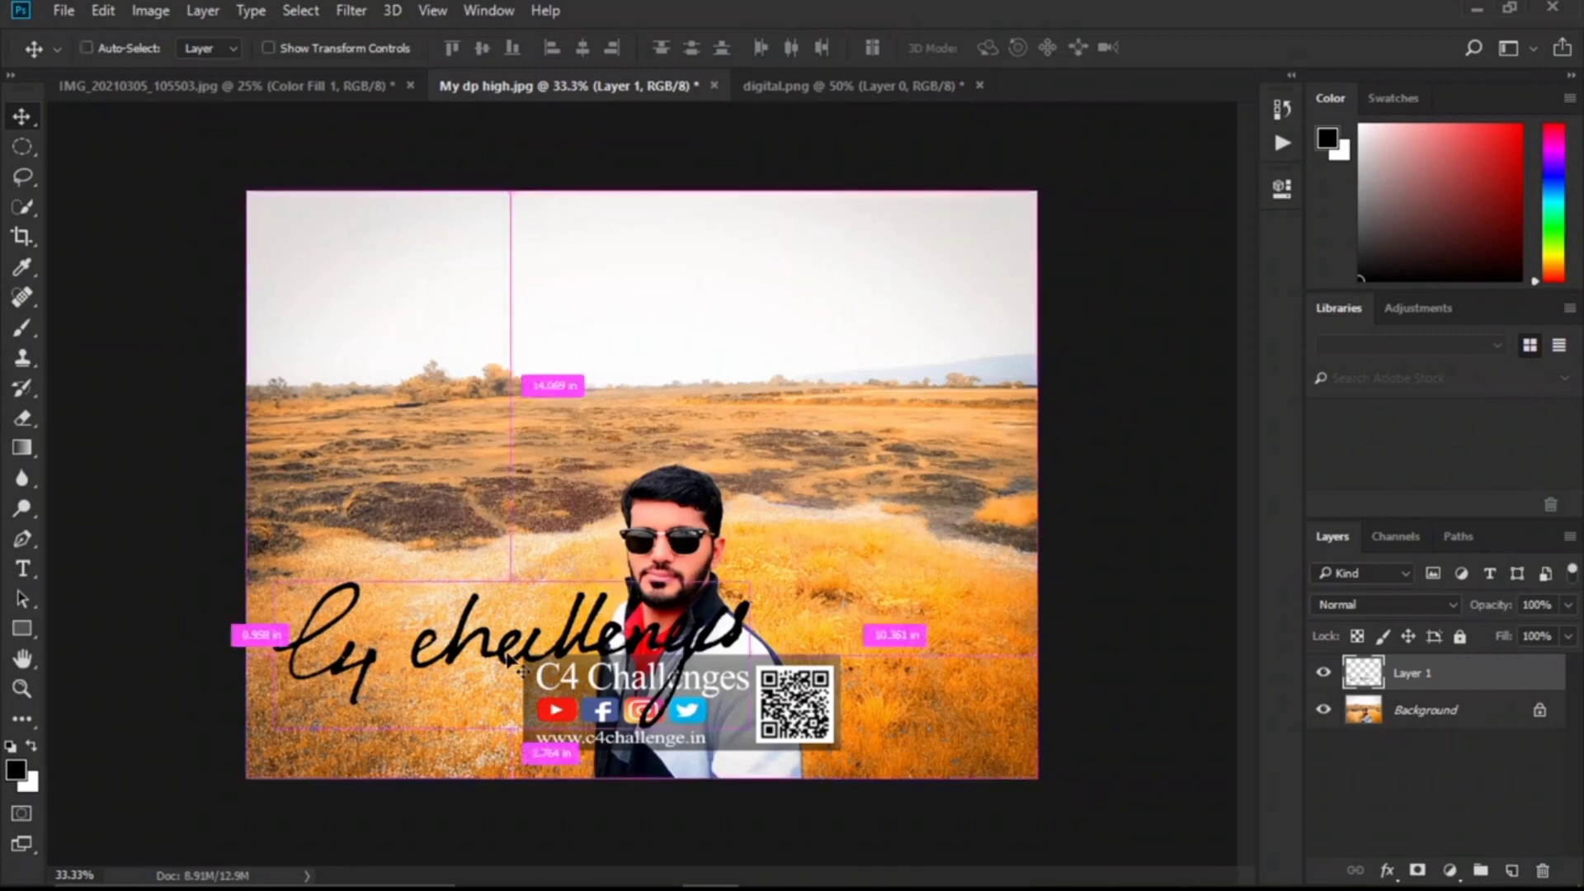
pyautogui.hotkey('ctrl', 't')
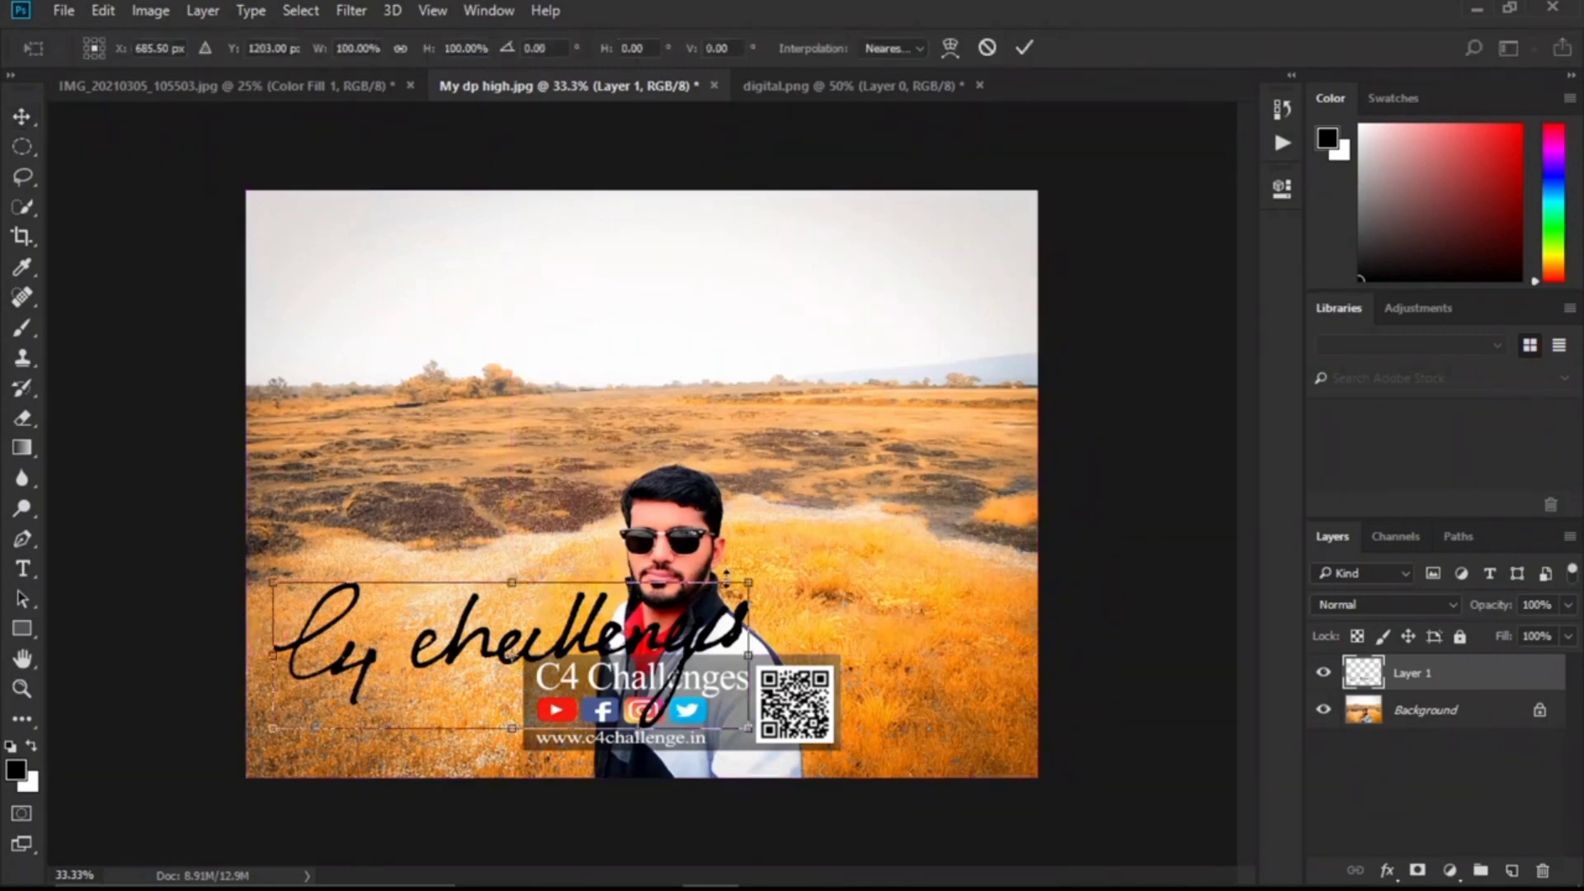
pyautogui.moveTo(748, 582)
pyautogui.mouseDown()
pyautogui.moveTo(471, 660)
pyautogui.moveTo(896, 756)
pyautogui.moveTo(961, 701)
pyautogui.moveTo(1008, 688)
pyautogui.moveTo(938, 721)
pyautogui.mouseUp()
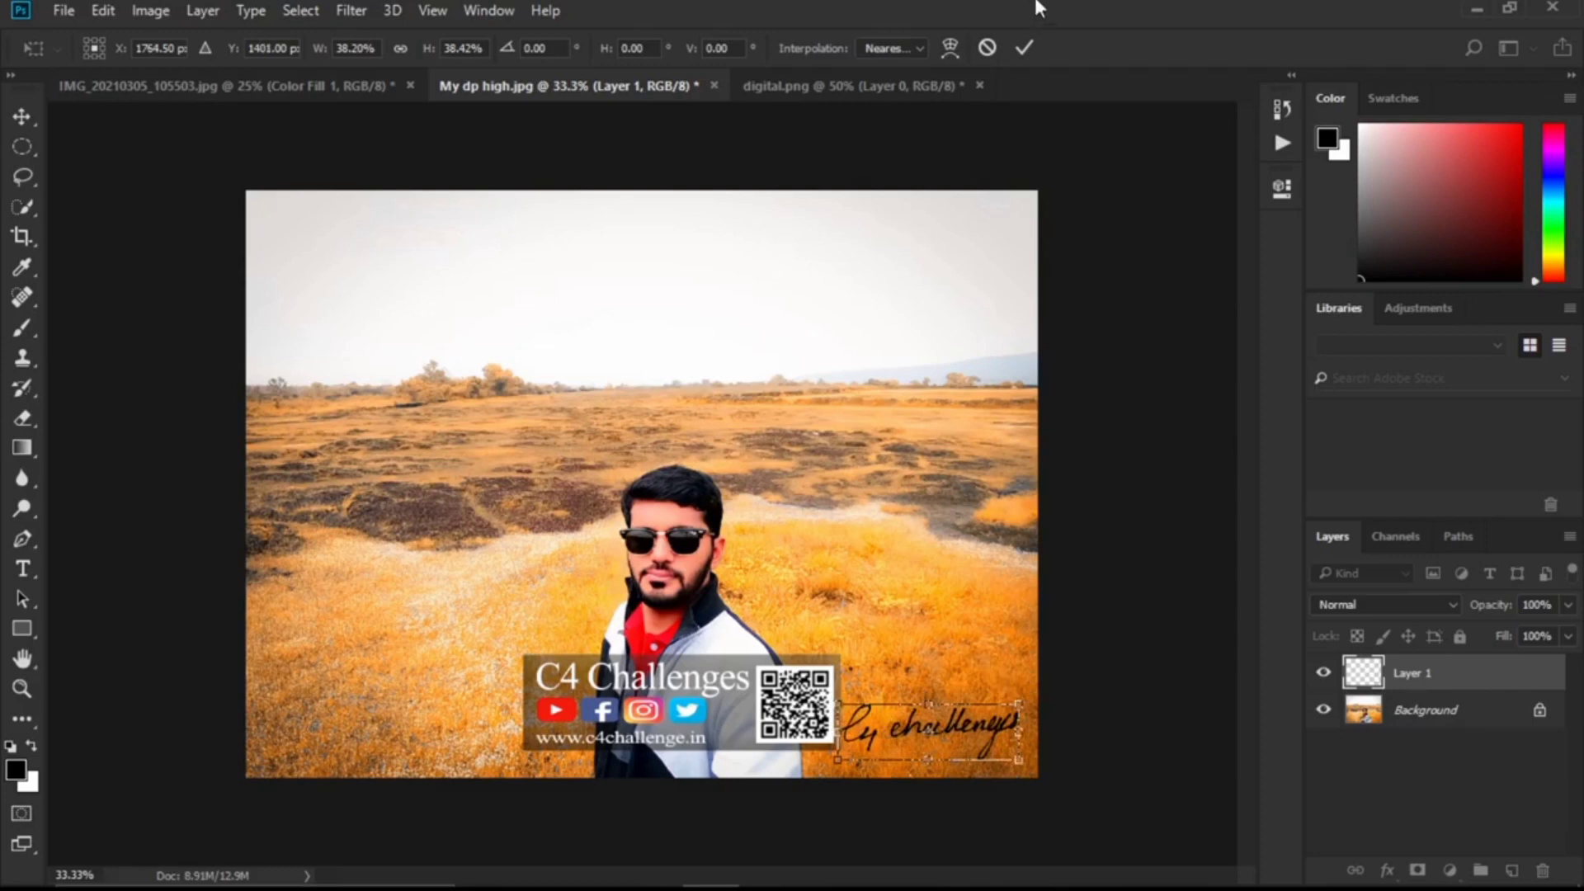
pyautogui.click(1028, 46)
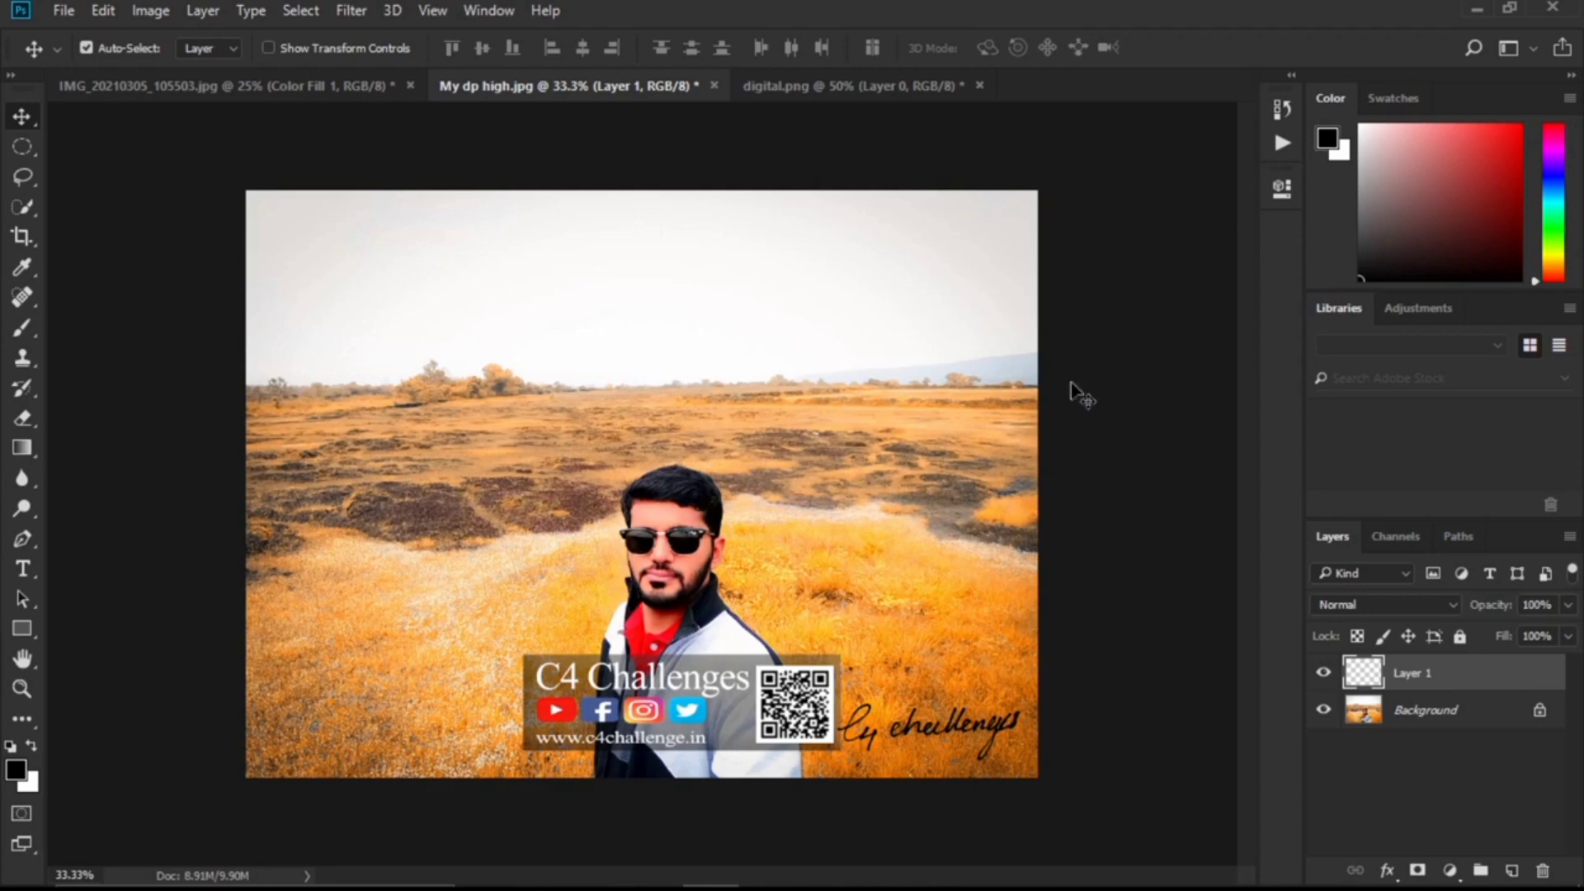
# Step: Add a Solid Color fill layer with R, G and B all set to 255 and clip it to the signature layer
pyautogui.moveTo(1431, 875)
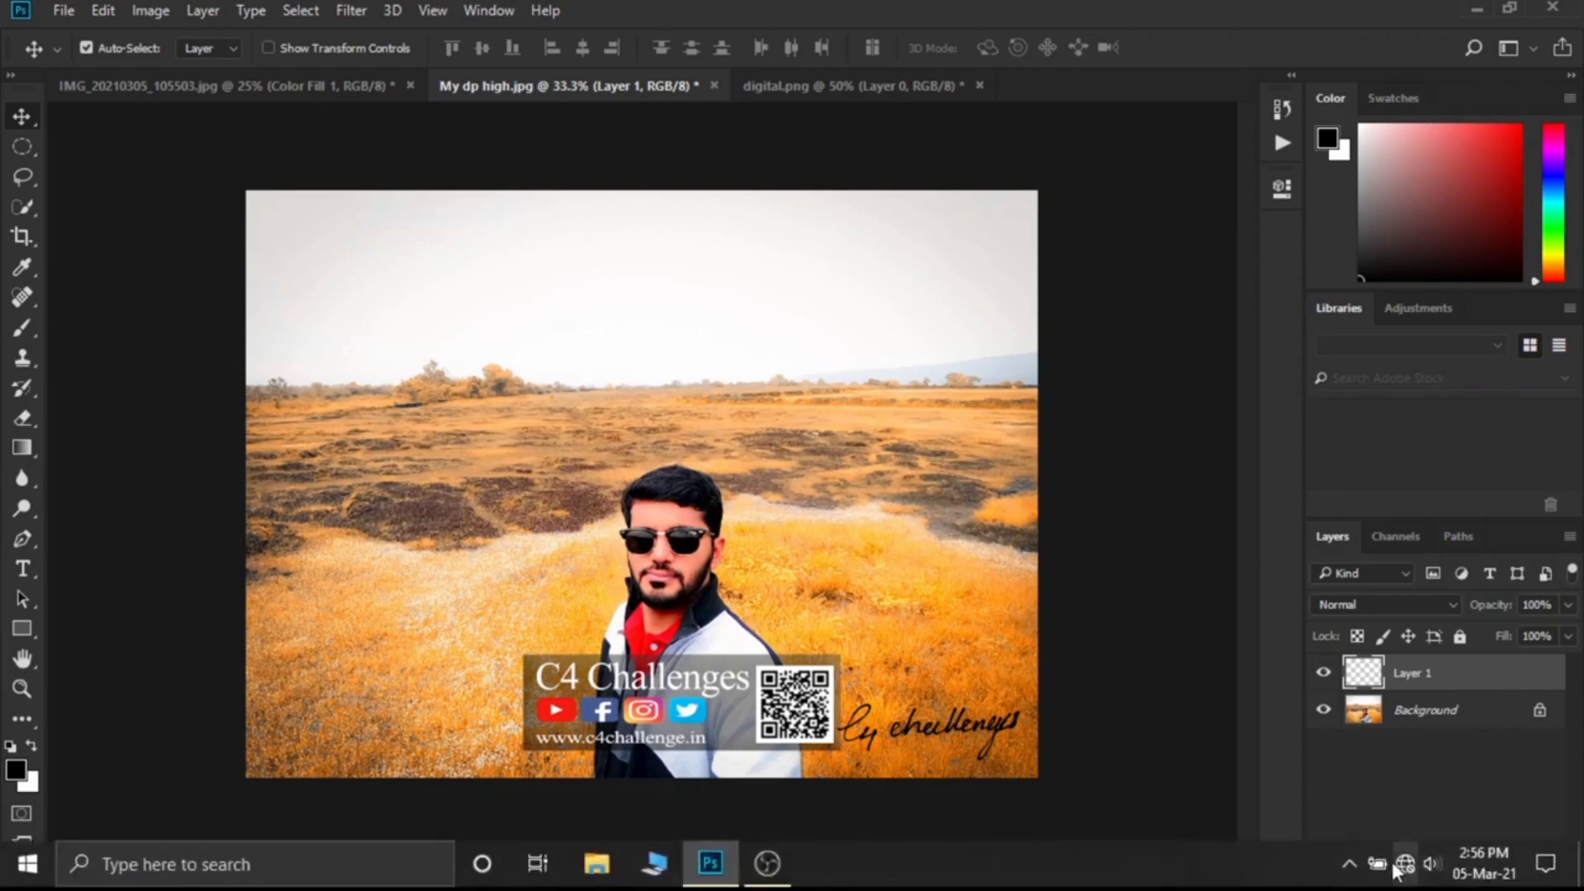
pyautogui.click(1449, 872)
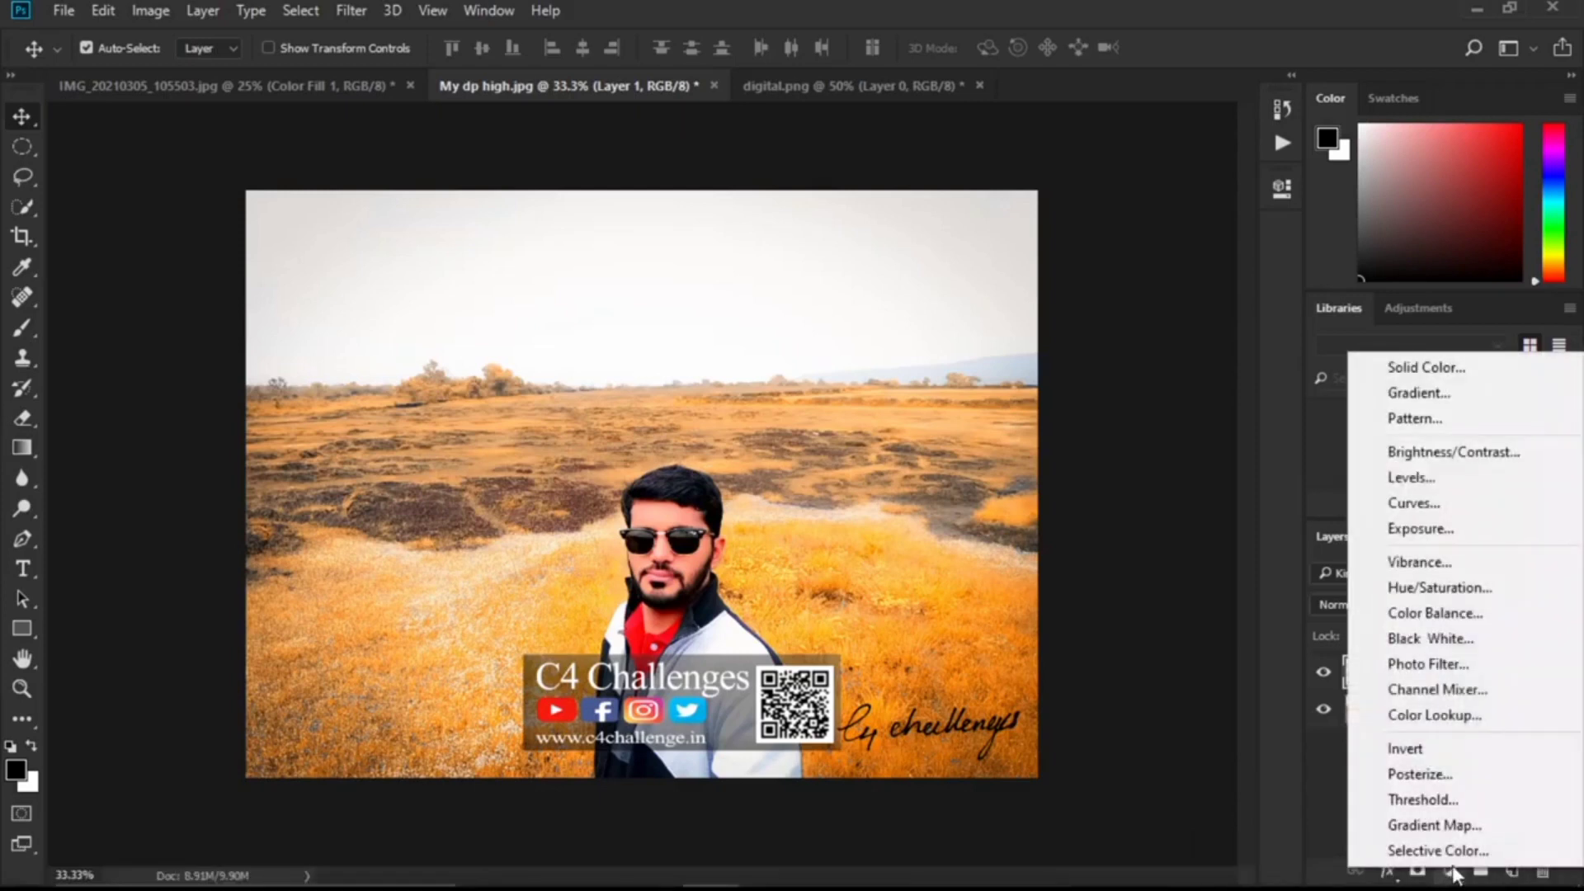
pyautogui.click(1482, 370)
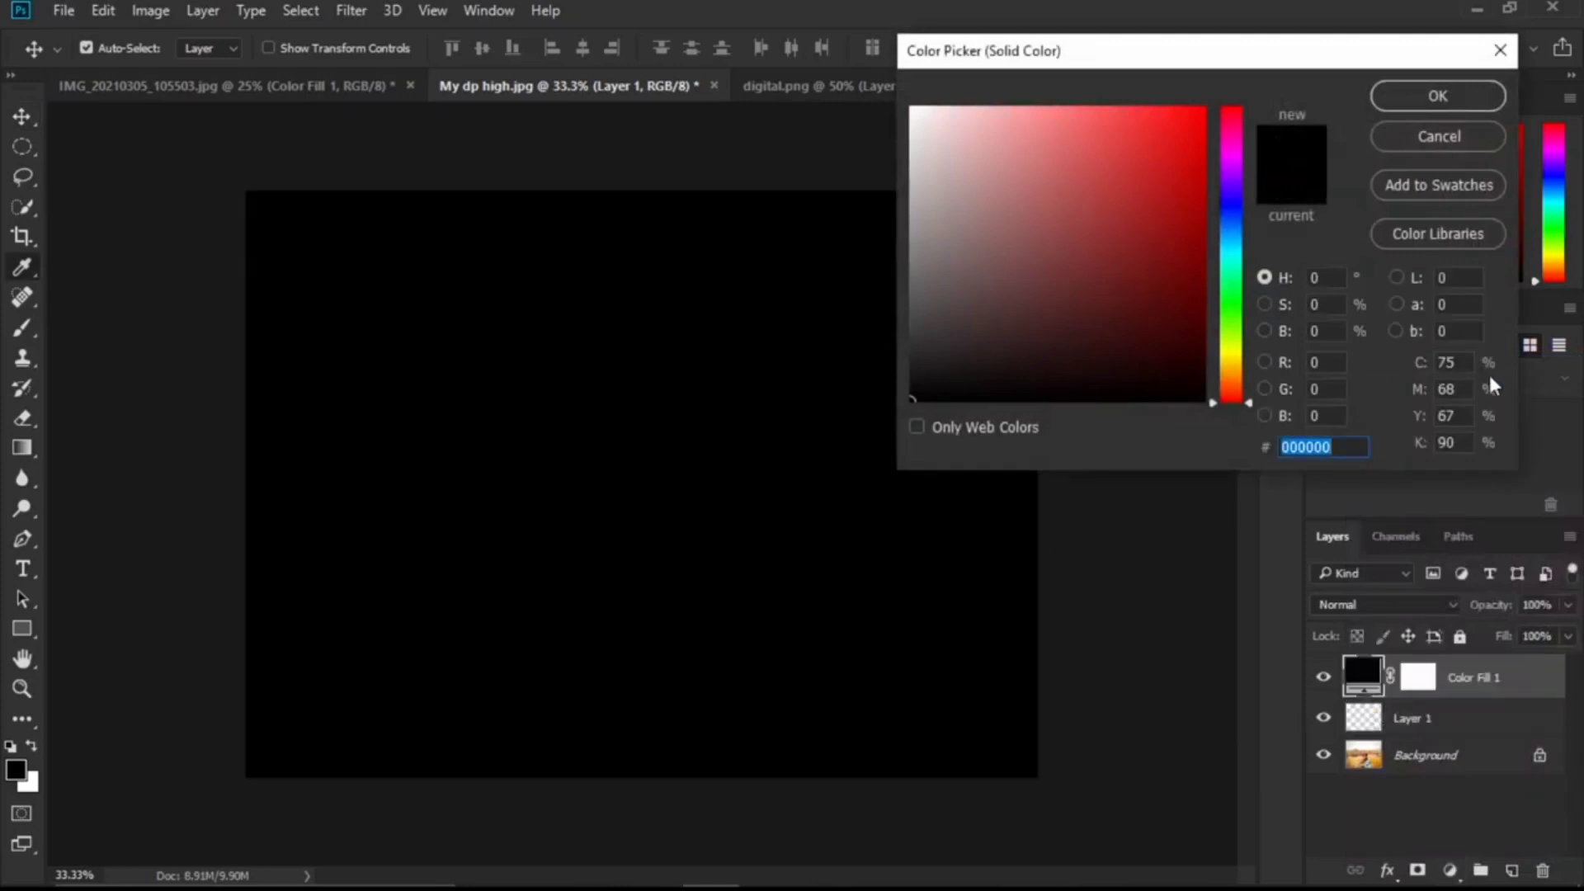
pyautogui.moveTo(960, 165); pyautogui.dragTo(917, 109)
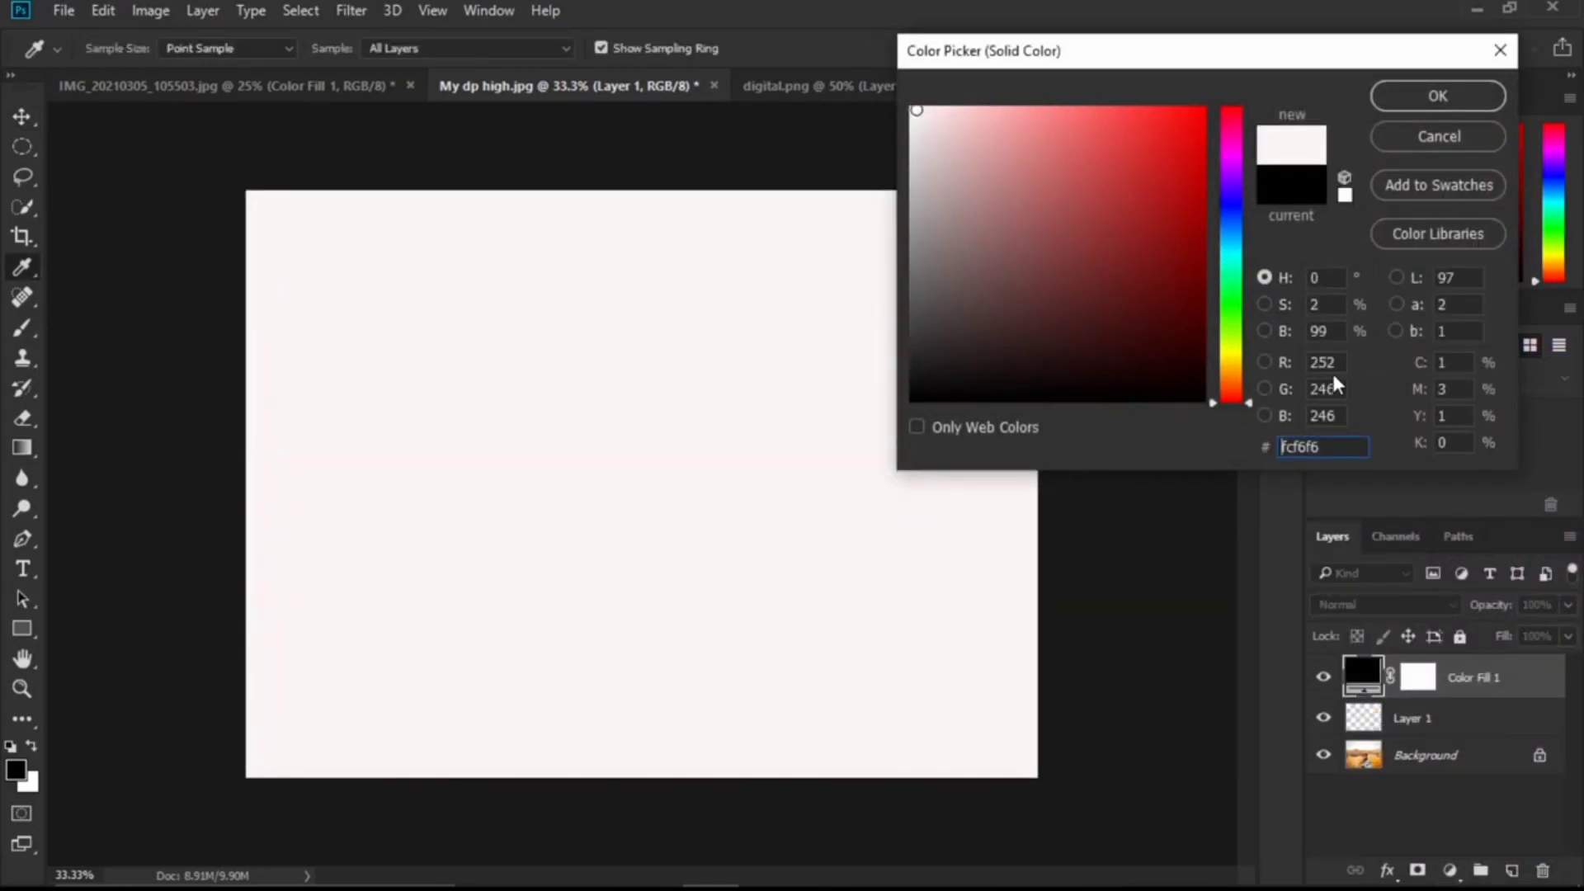
pyautogui.moveTo(1328, 364); pyautogui.dragTo(1310, 363)
pyautogui.write('255255')
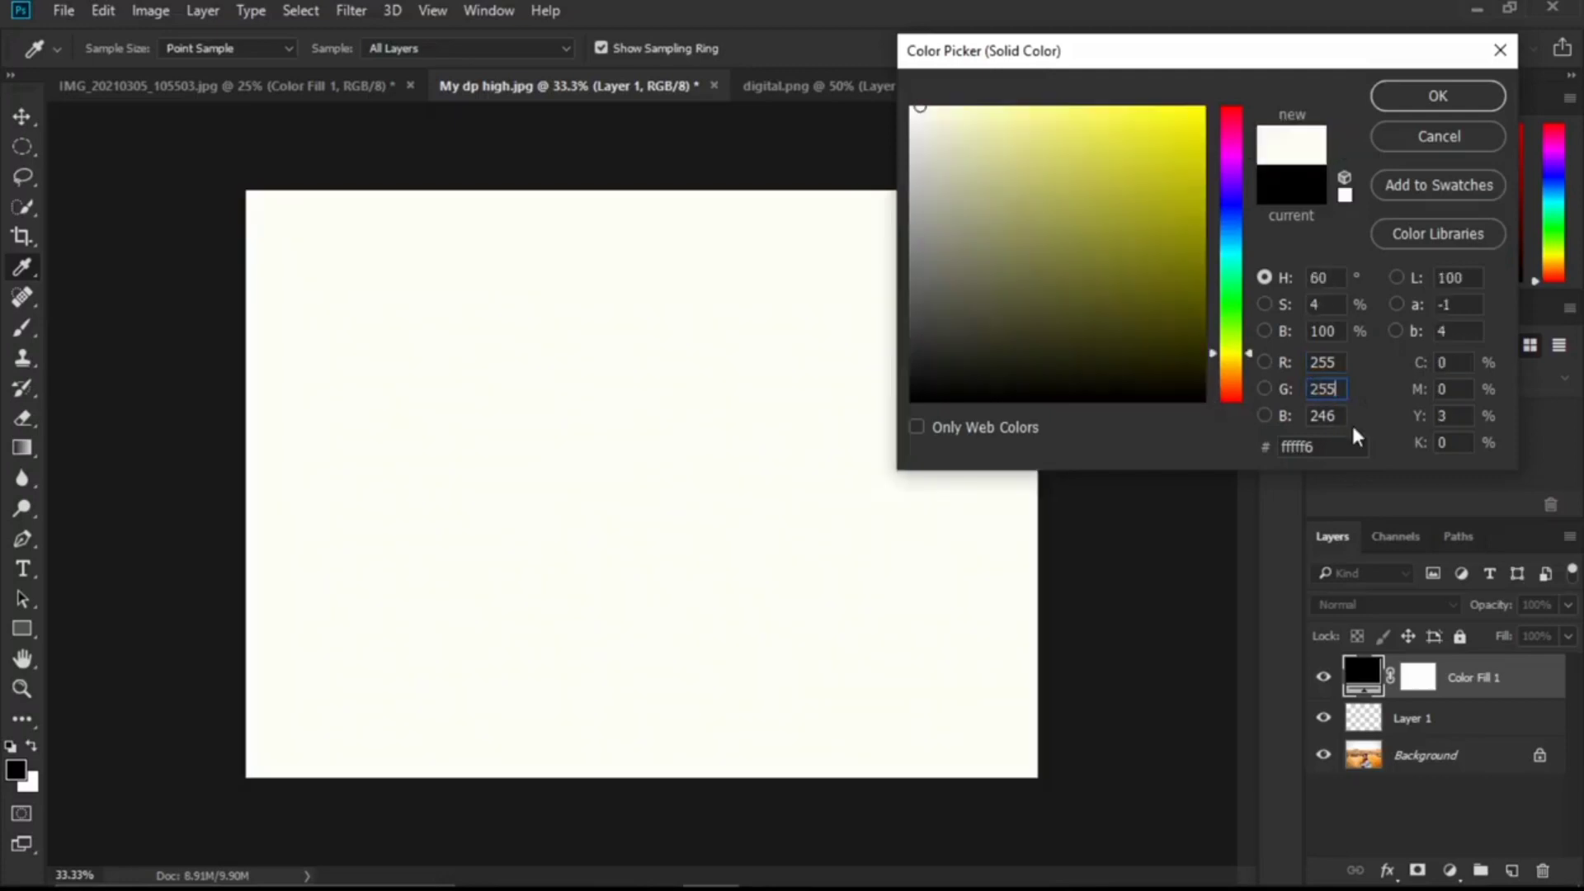
pyautogui.moveTo(1346, 415); pyautogui.dragTo(1310, 415)
pyautogui.write('255')
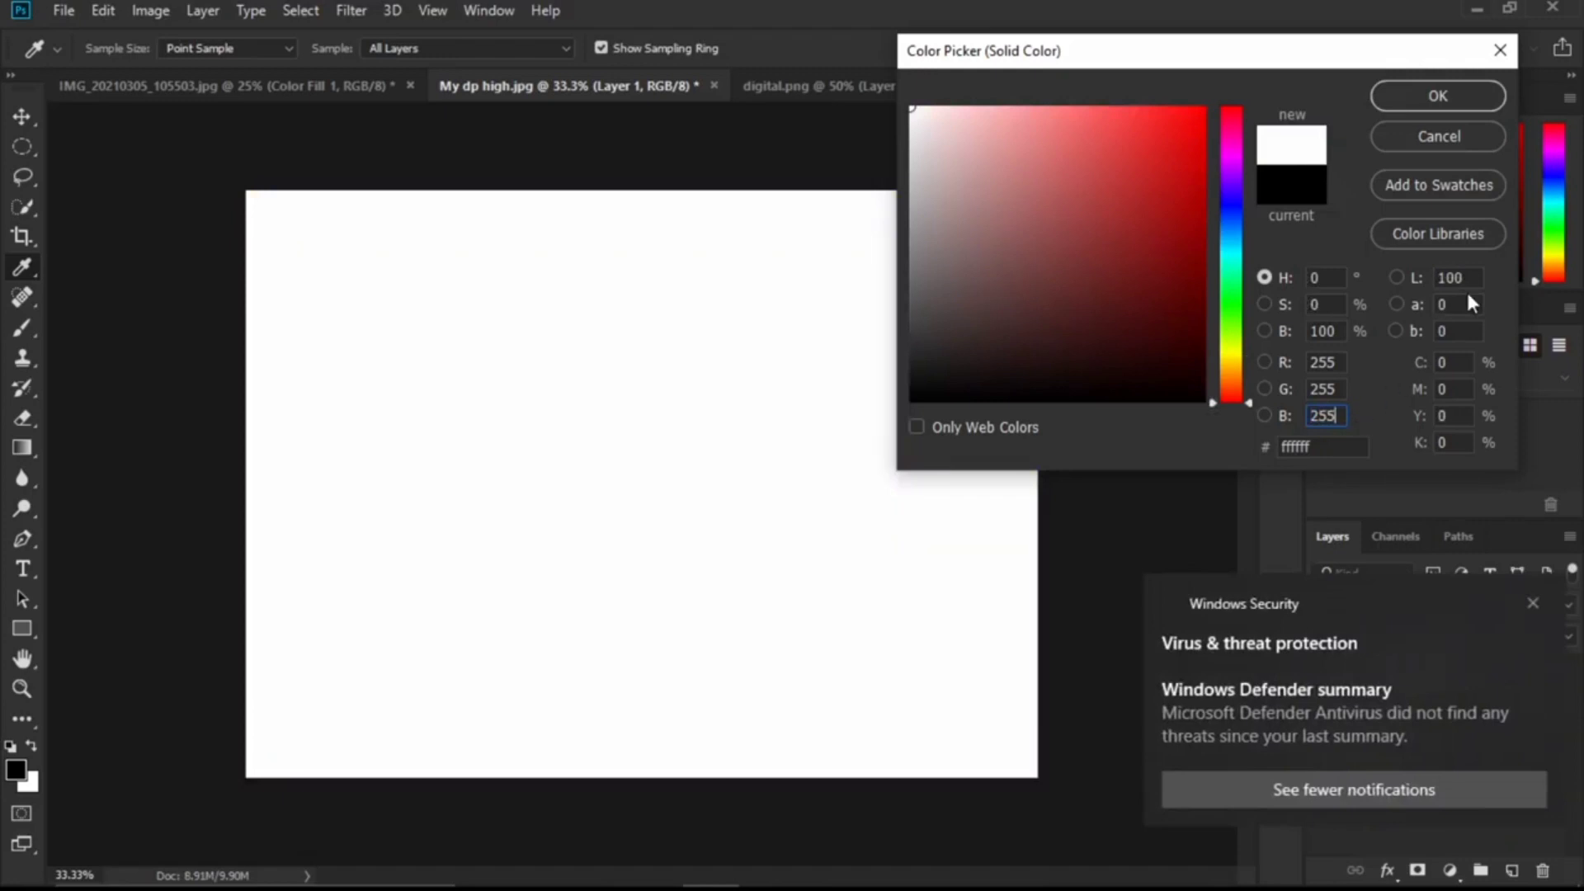
pyautogui.click(1533, 602)
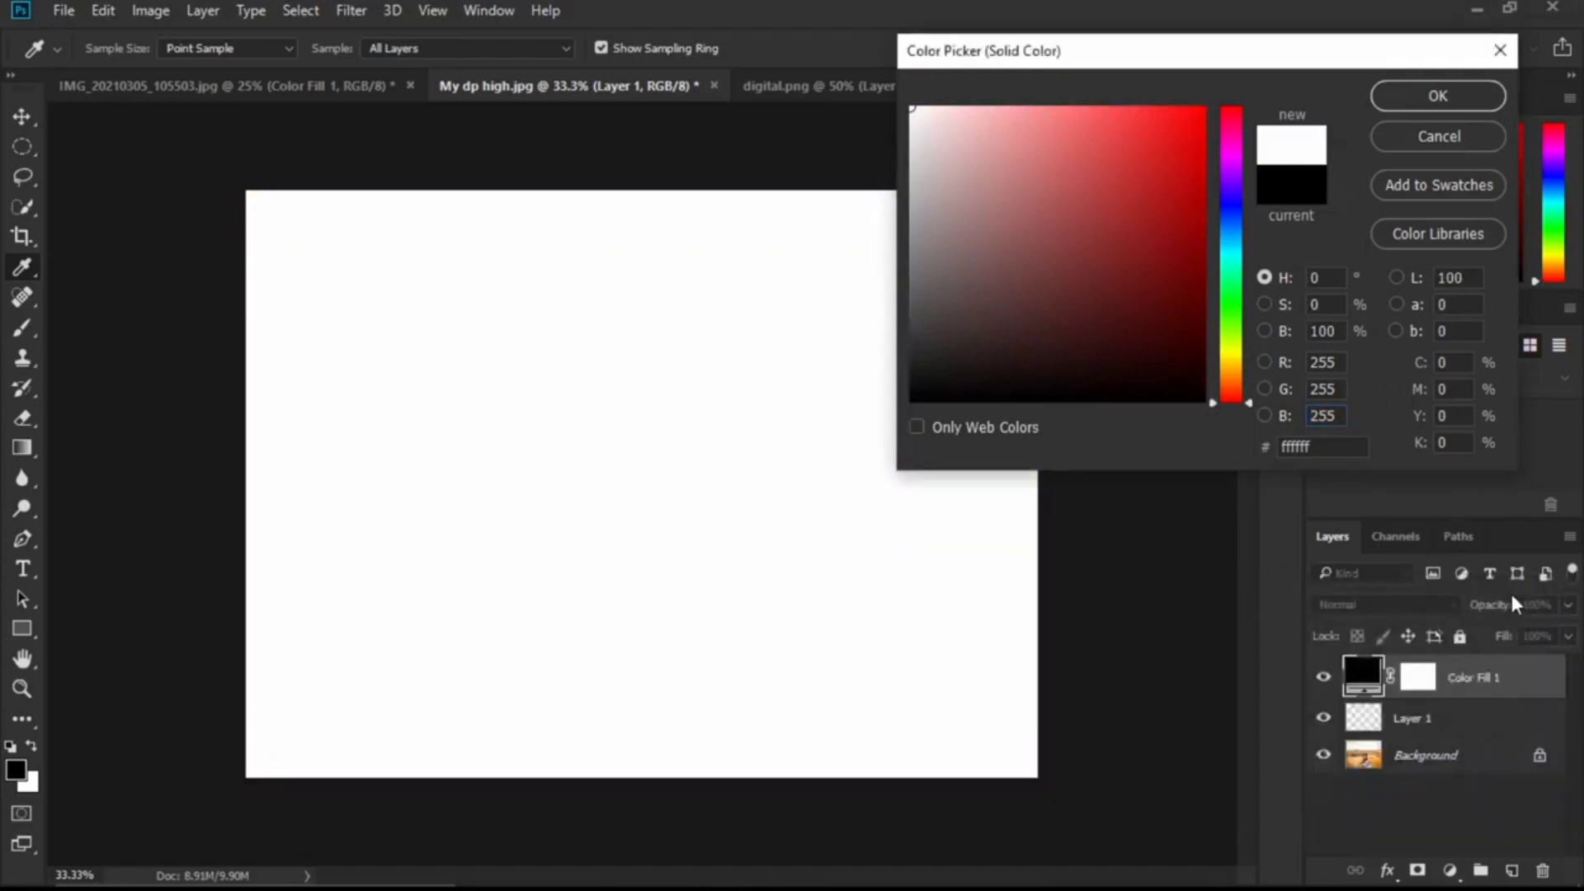
pyautogui.click(1437, 95)
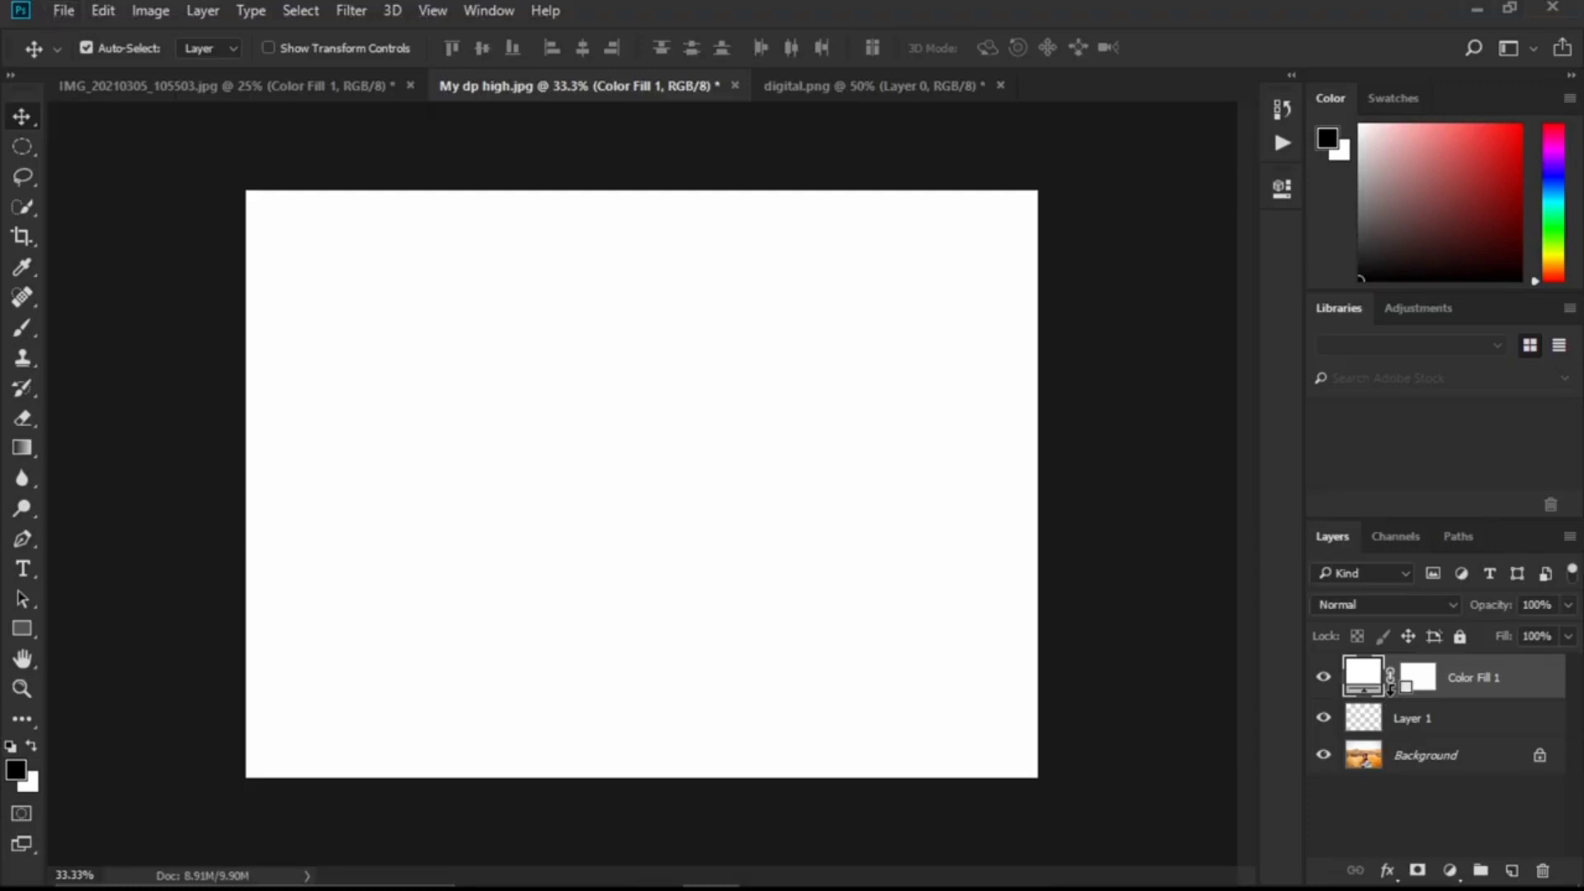
pyautogui.keyDown('alt'); pyautogui.click(1391, 692); pyautogui.keyUp('alt')
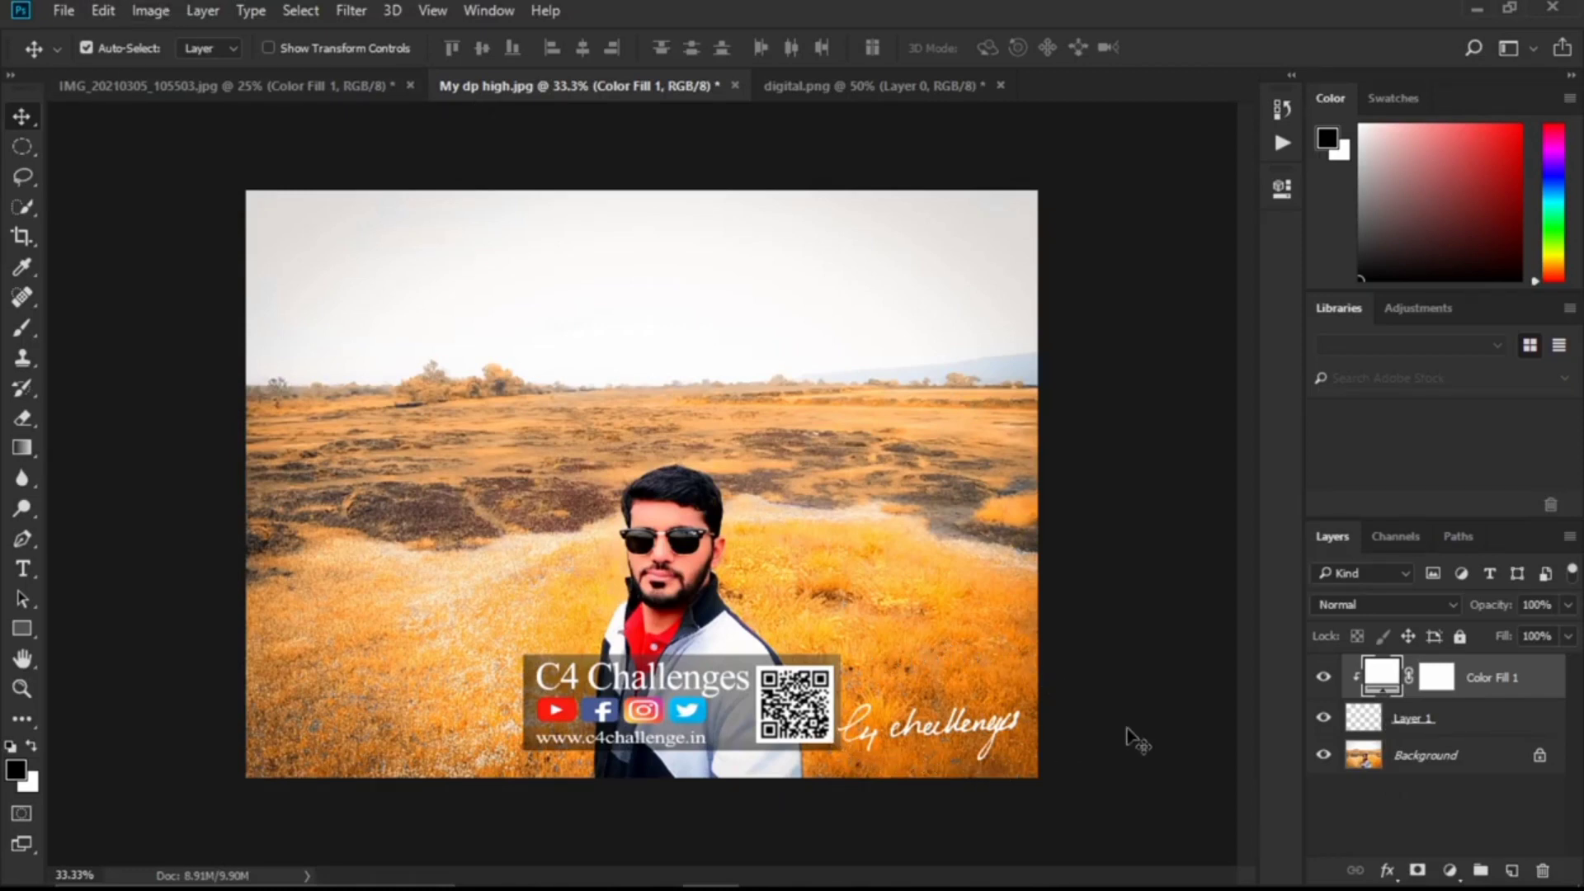
# Step: Recolor the clipped fill on the signature, previewing green 108516 and blue 243197, and settle on off-white e5e6f1
pyautogui.click(990, 729)
pyautogui.doubleClick(1383, 676)
pyautogui.moveTo(961, 295)
pyautogui.mouseDown()
pyautogui.moveTo(1036, 296)
pyautogui.moveTo(1159, 248)
pyautogui.mouseUp()
pyautogui.click(1231, 302)
pyautogui.click(1169, 138)
pyautogui.click(1169, 247)
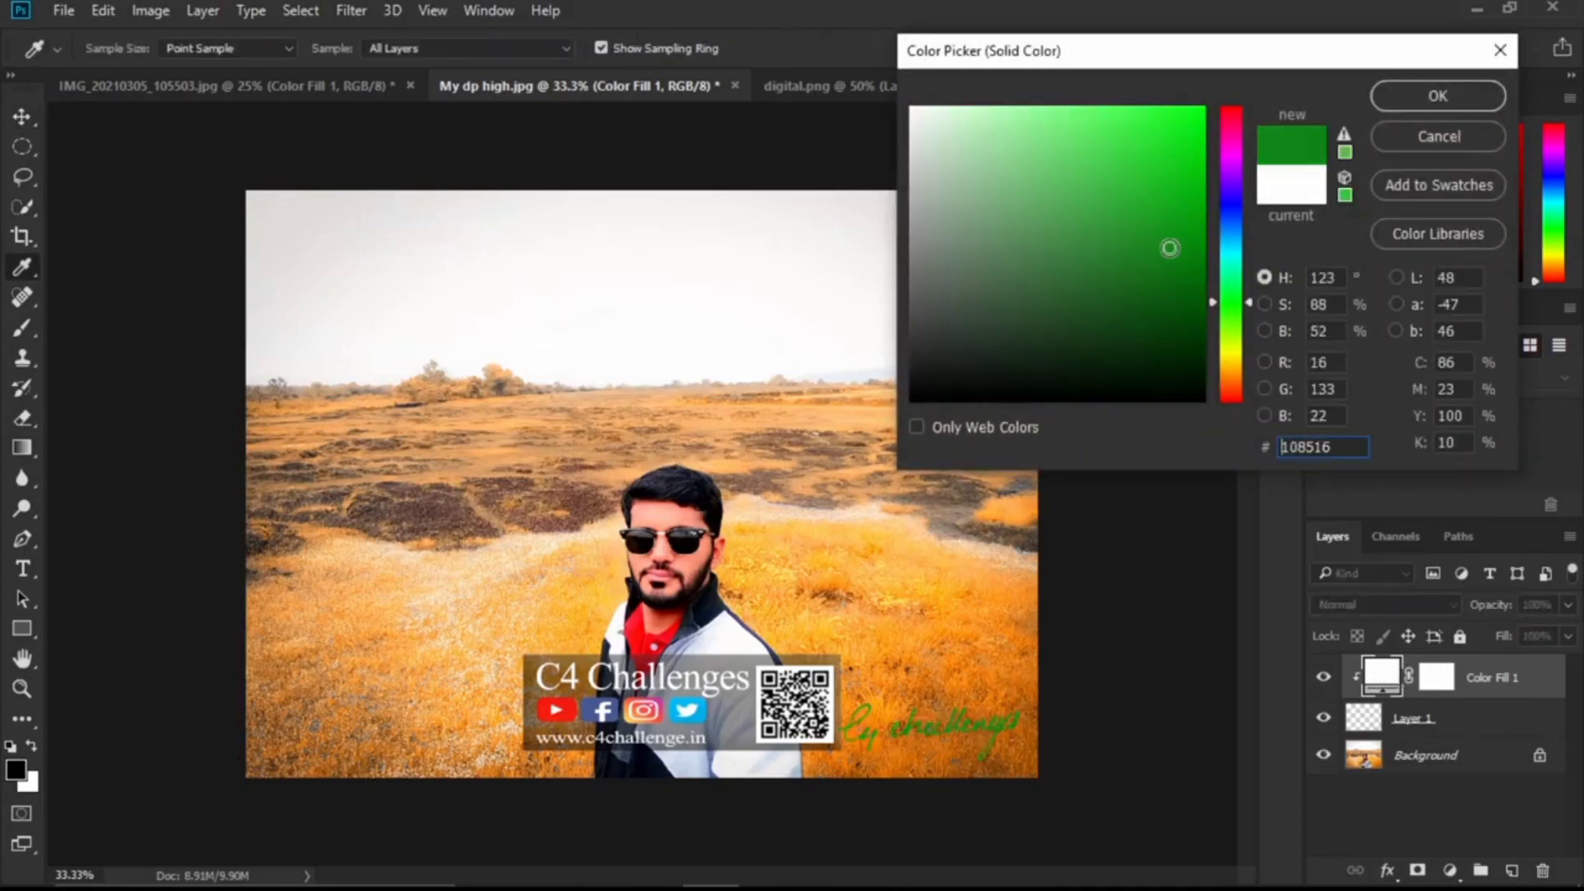
pyautogui.click(1235, 212)
pyautogui.click(1132, 133)
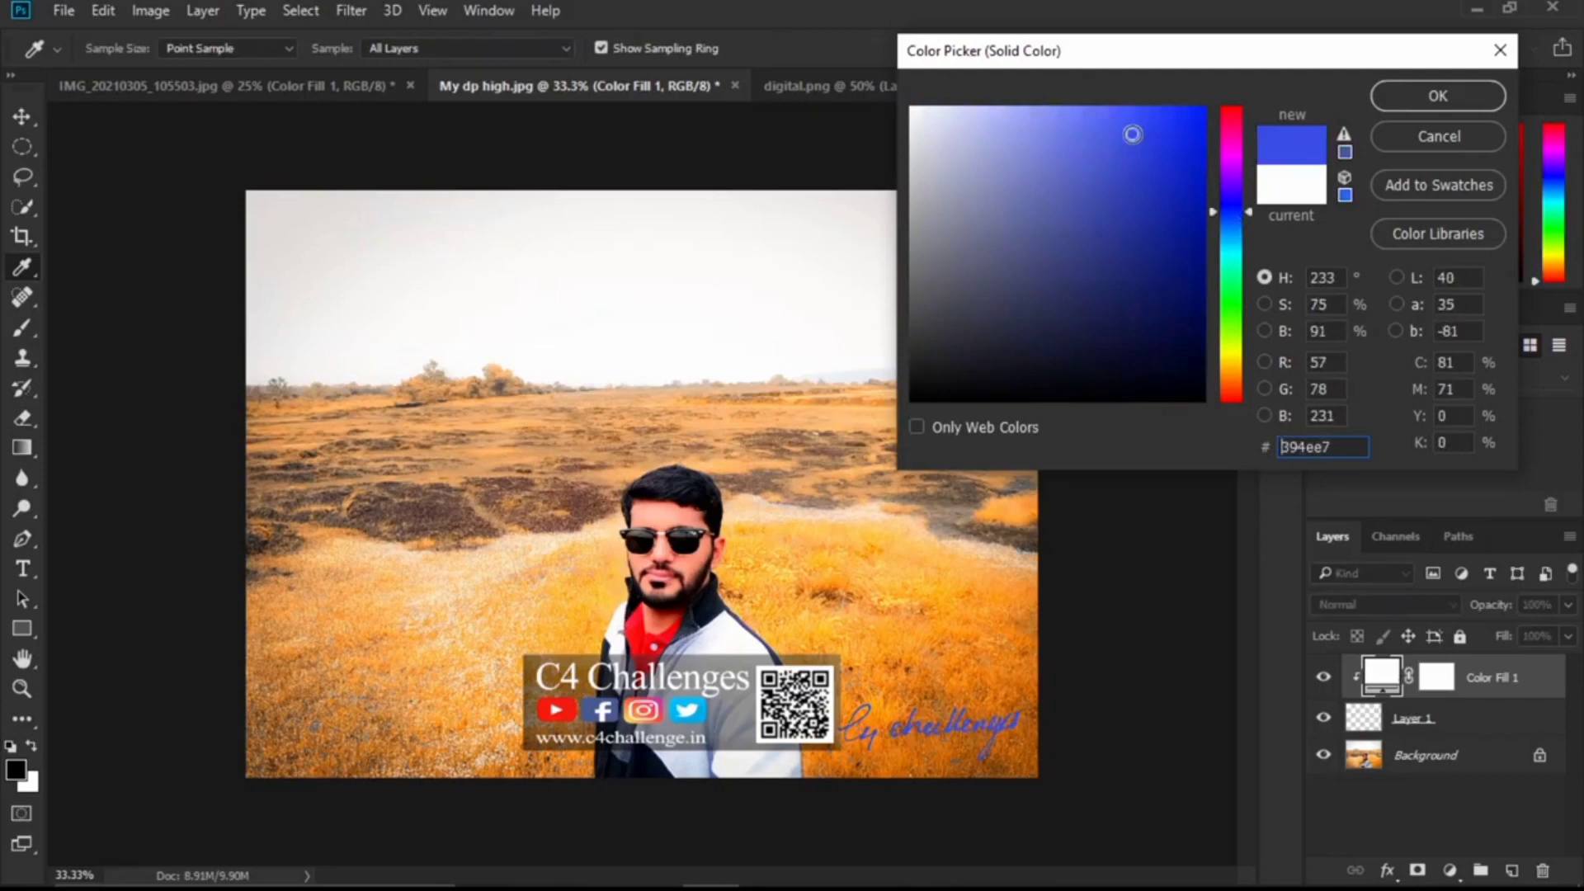
pyautogui.click(1136, 227)
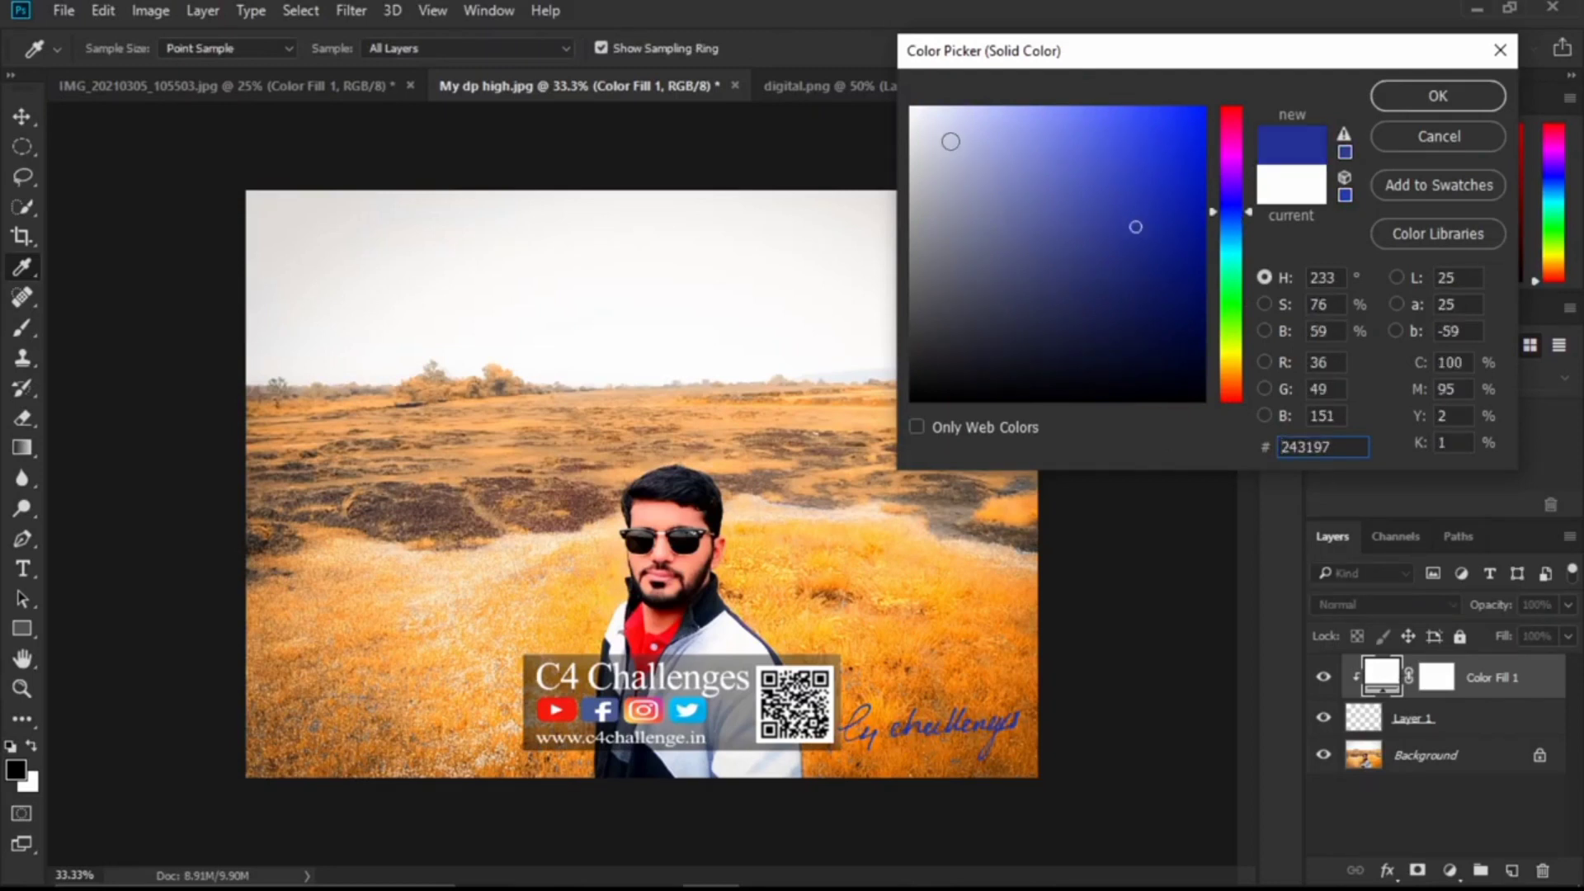
pyautogui.click(925, 122)
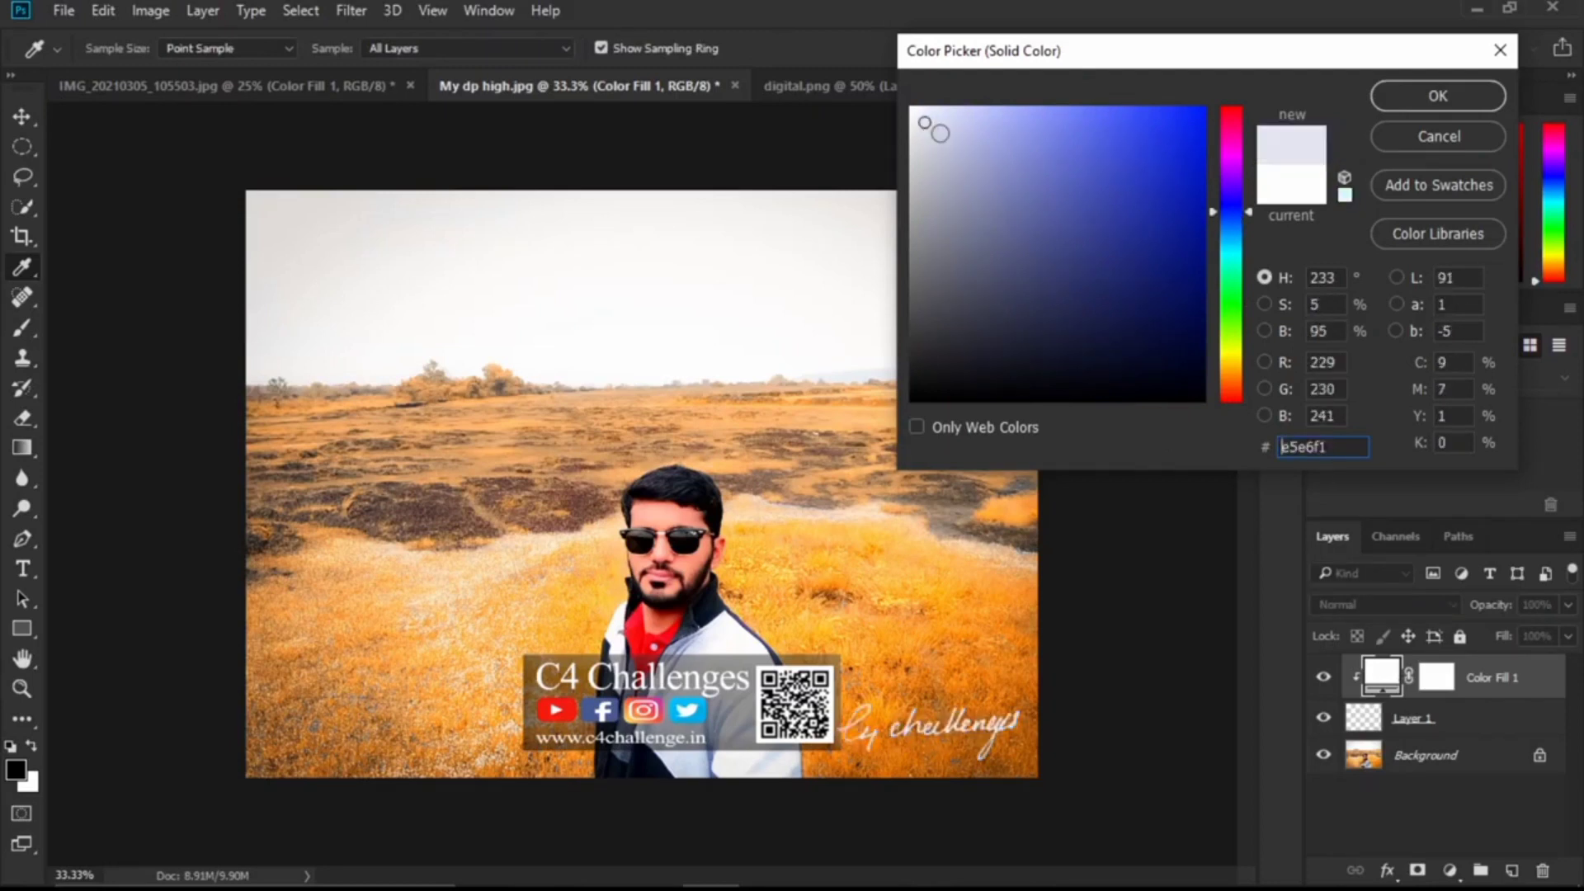
pyautogui.click(1435, 97)
pyautogui.click(1359, 724)
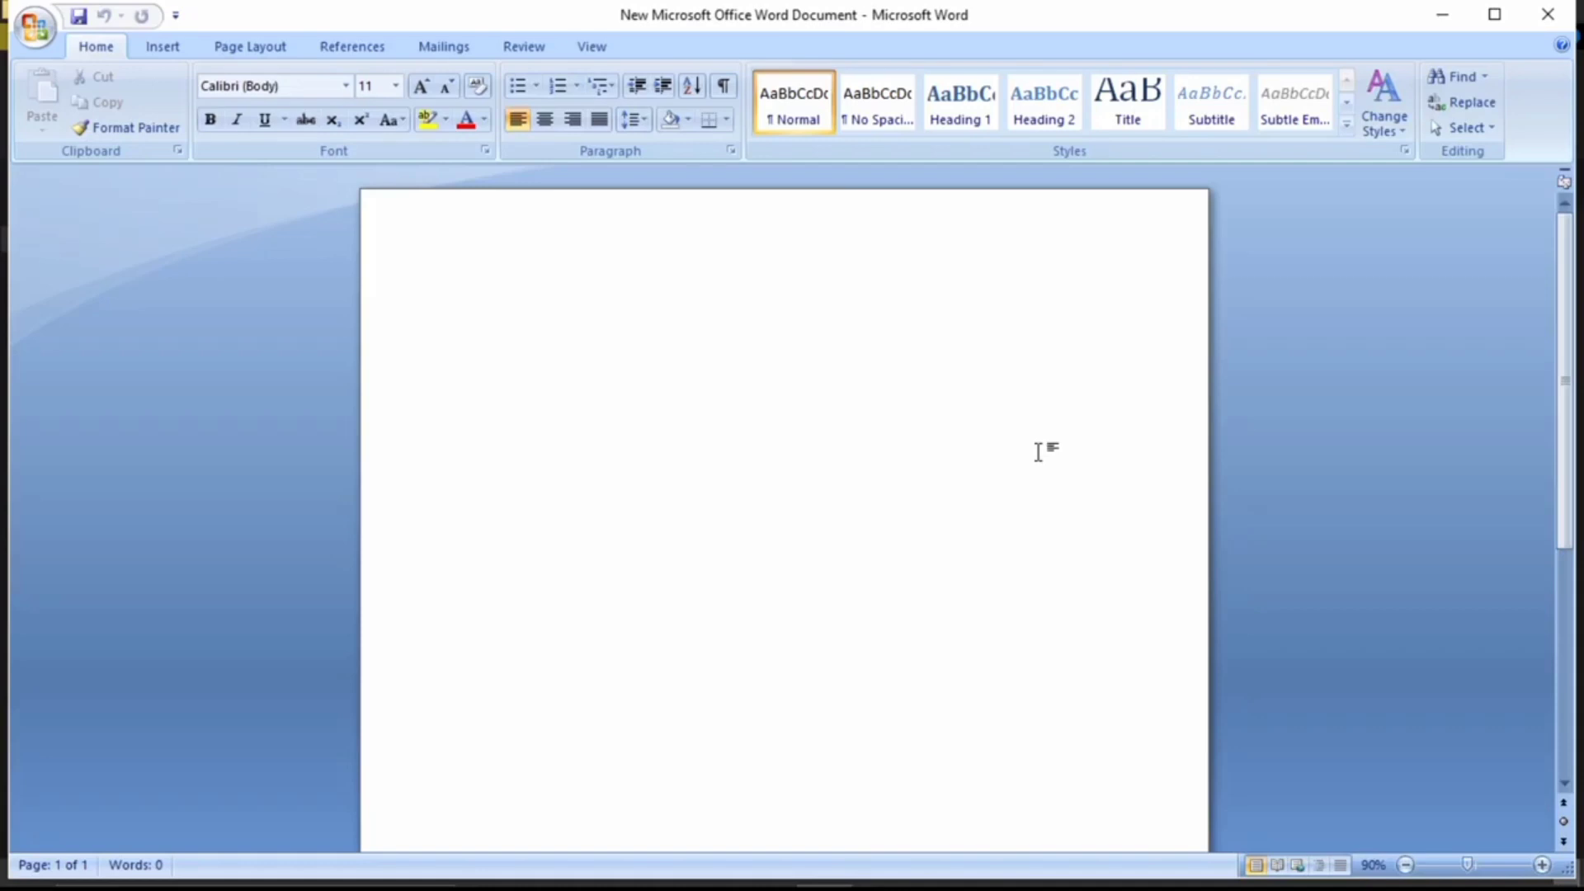
# Step: Bring the digital picture from the Digital Signature folder in File Explorer into the blank Word document
pyautogui.moveTo(641, 878)
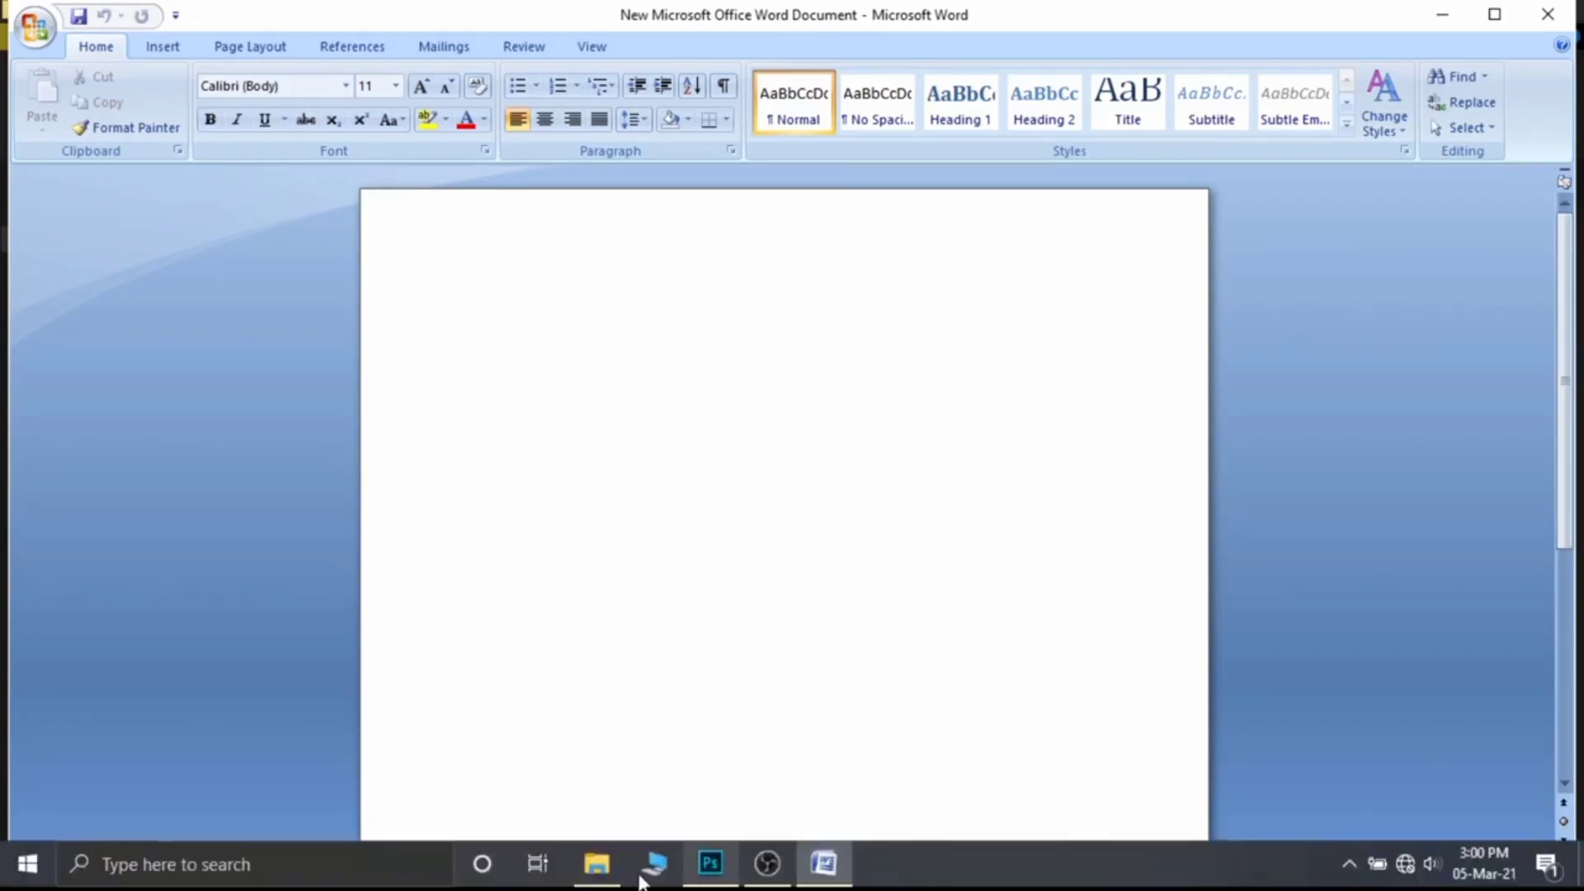
pyautogui.click(597, 864)
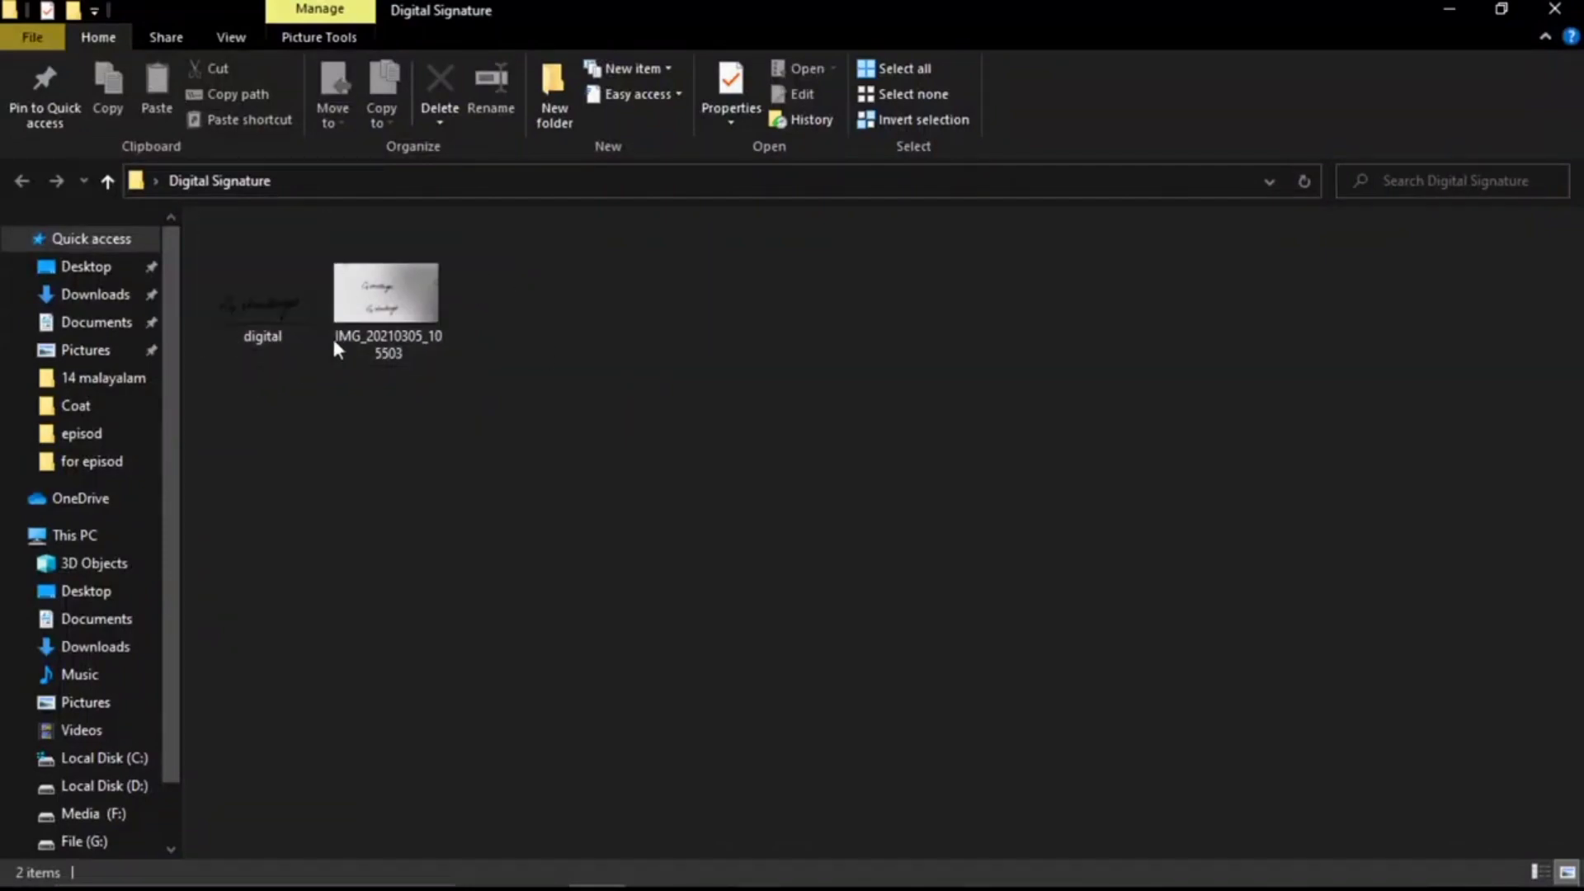
pyautogui.click(261, 293)
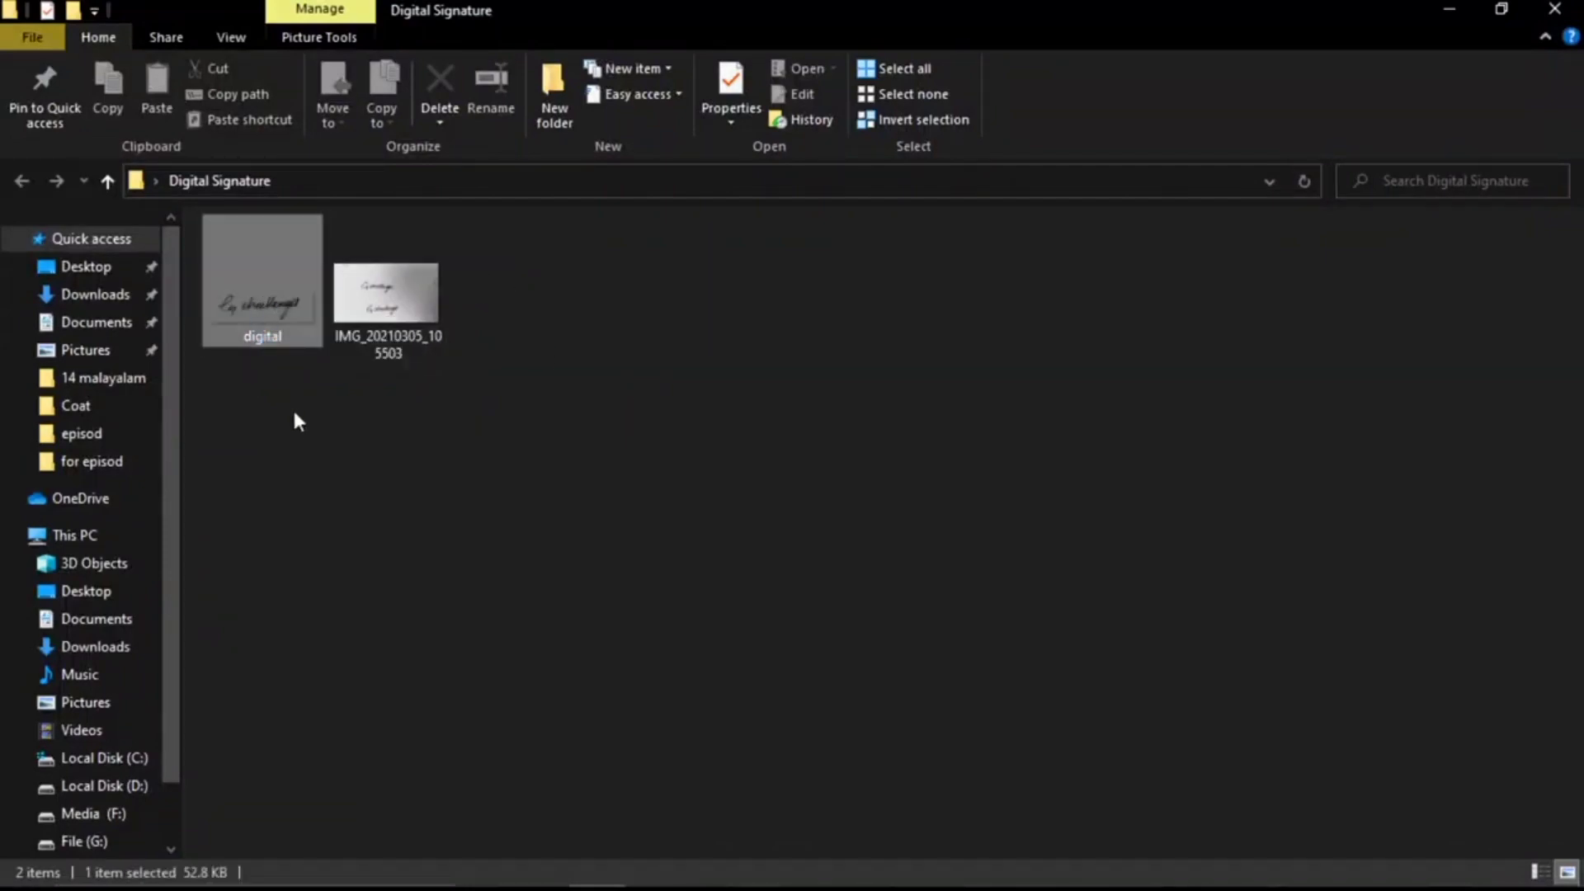
pyautogui.moveTo(272, 300)
pyautogui.mouseDown()
pyautogui.moveTo(298, 442)
pyautogui.moveTo(411, 577)
pyautogui.moveTo(311, 464)
pyautogui.moveTo(643, 755)
pyautogui.moveTo(836, 878)
pyautogui.moveTo(558, 311)
pyautogui.moveTo(532, 320)
pyautogui.mouseUp()
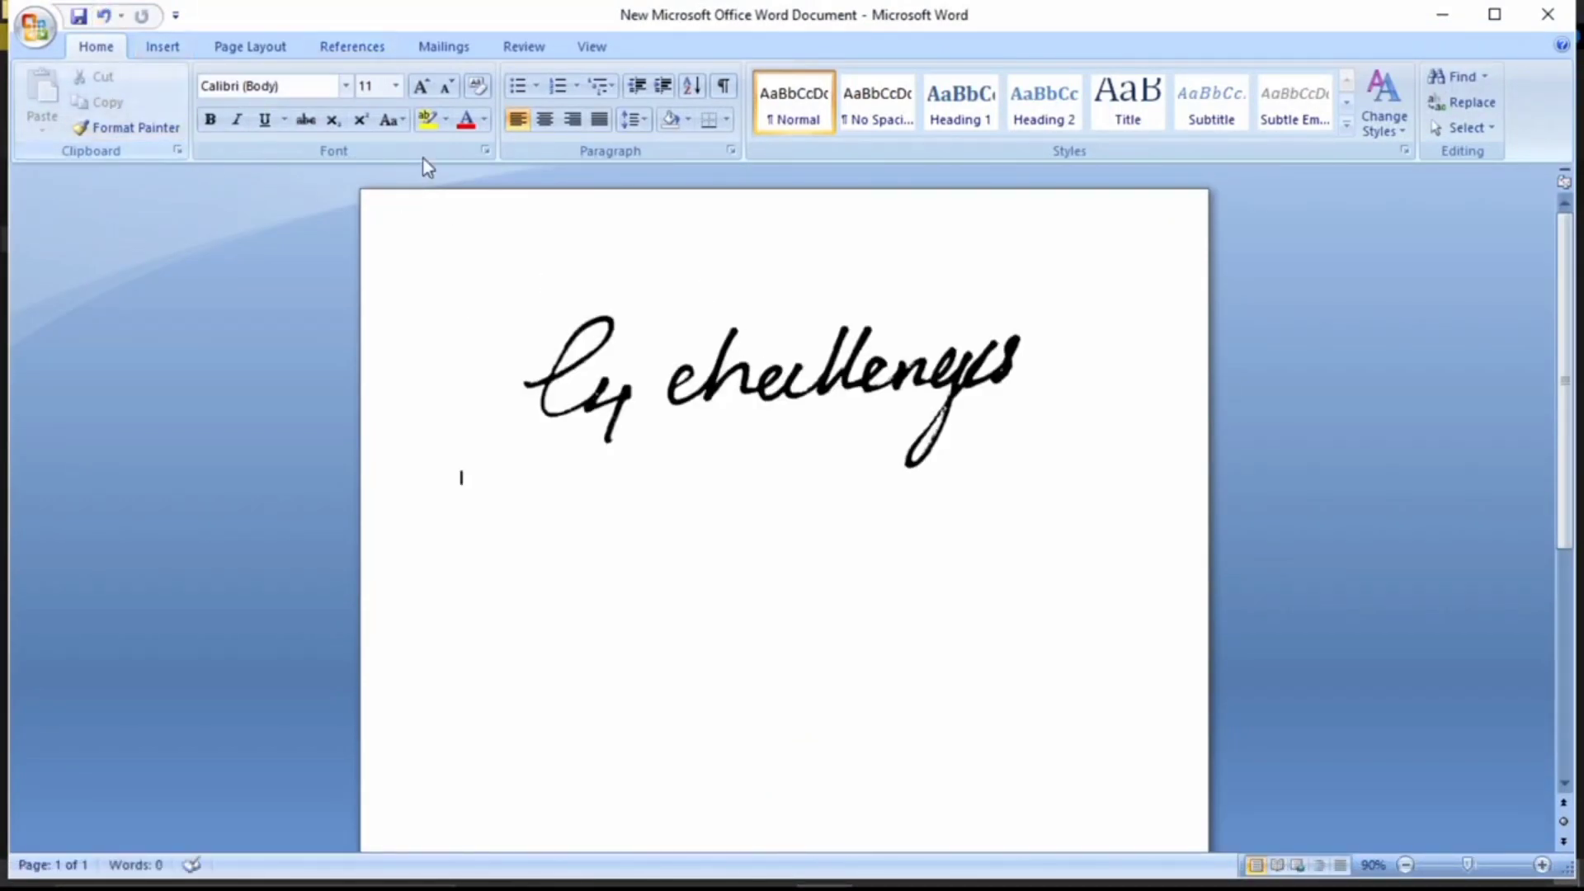
# Step: Shrink the inserted signature picture proportionally to roughly two-thirds of the text width
pyautogui.click(822, 367)
pyautogui.moveTo(1105, 292)
pyautogui.mouseDown()
pyautogui.moveTo(1050, 318)
pyautogui.moveTo(875, 334)
pyautogui.mouseUp()
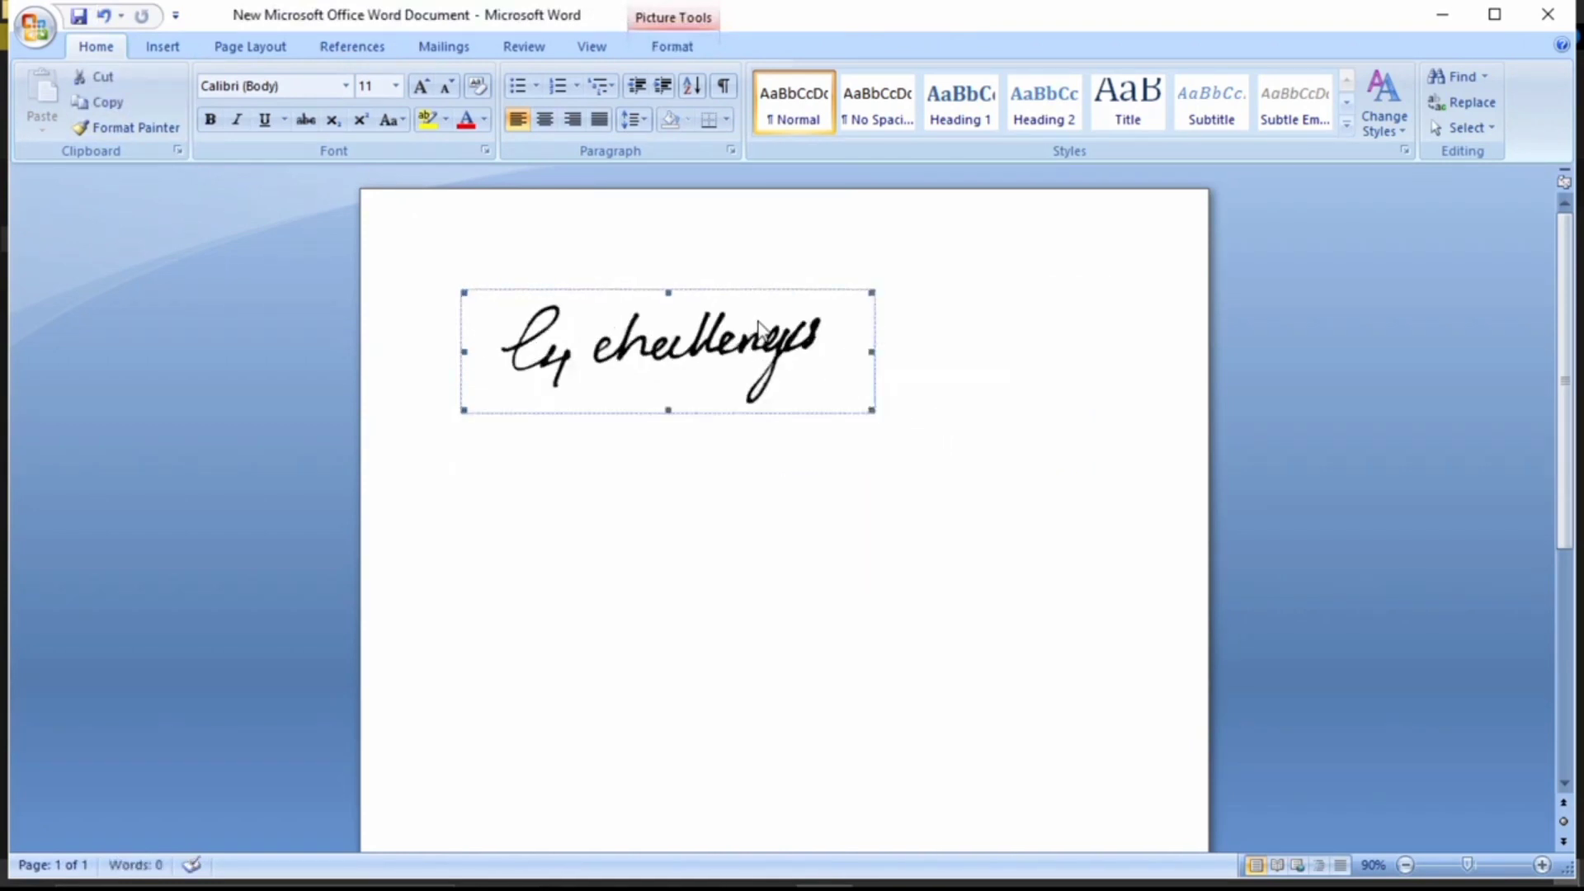
pyautogui.click(842, 473)
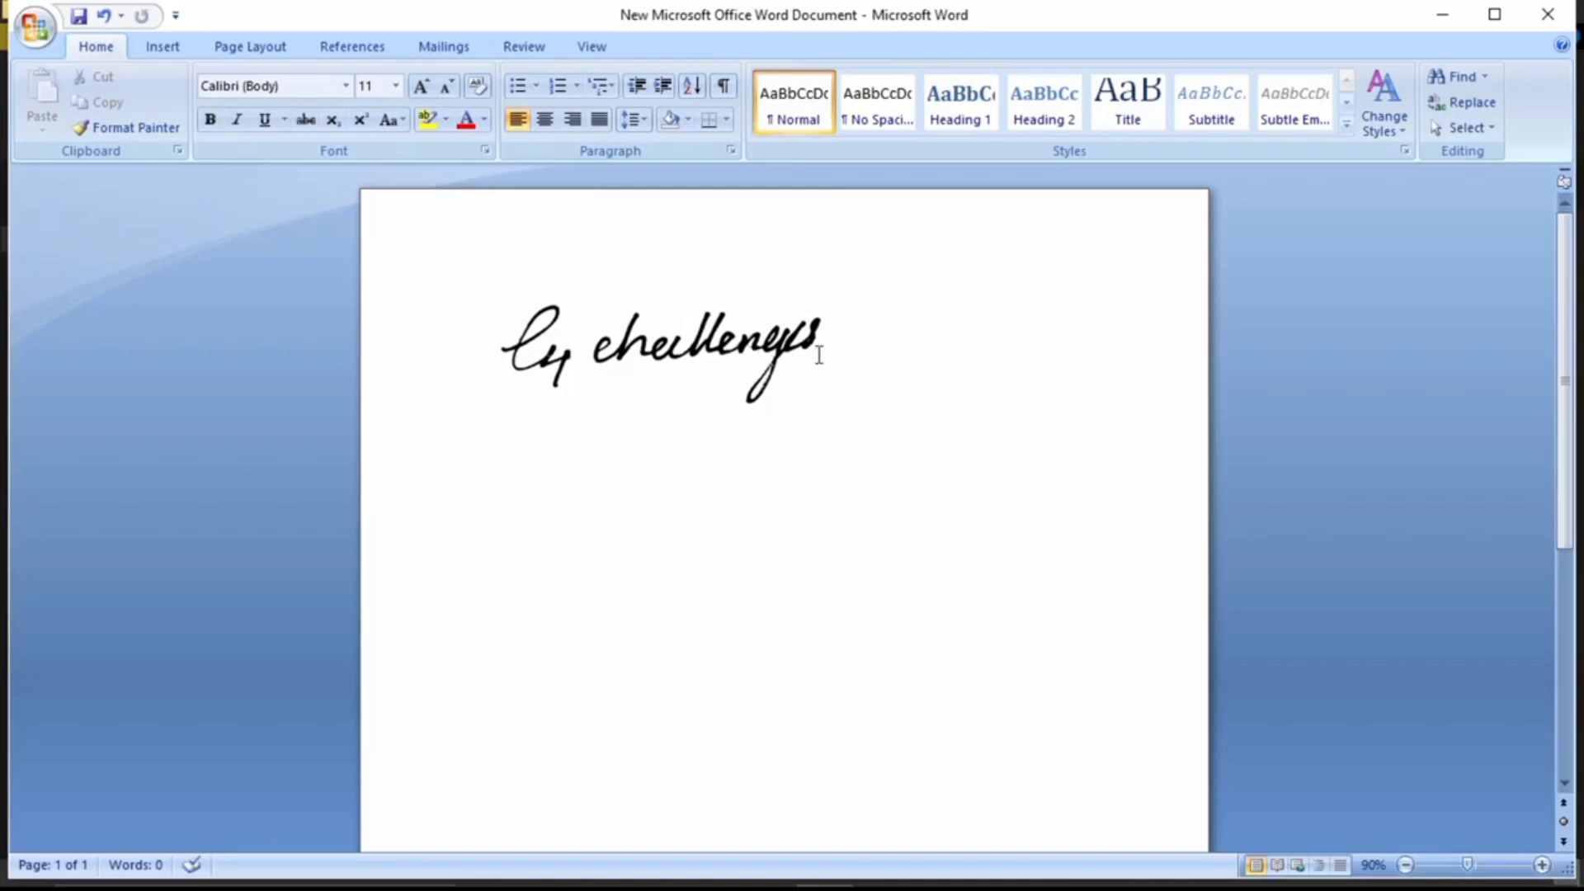
pyautogui.hotkey('ctrl', 'z')
# Step: Insert the digital picture again below the first signature and shrink it proportionally to about 3.59" wide
pyautogui.click(163, 46)
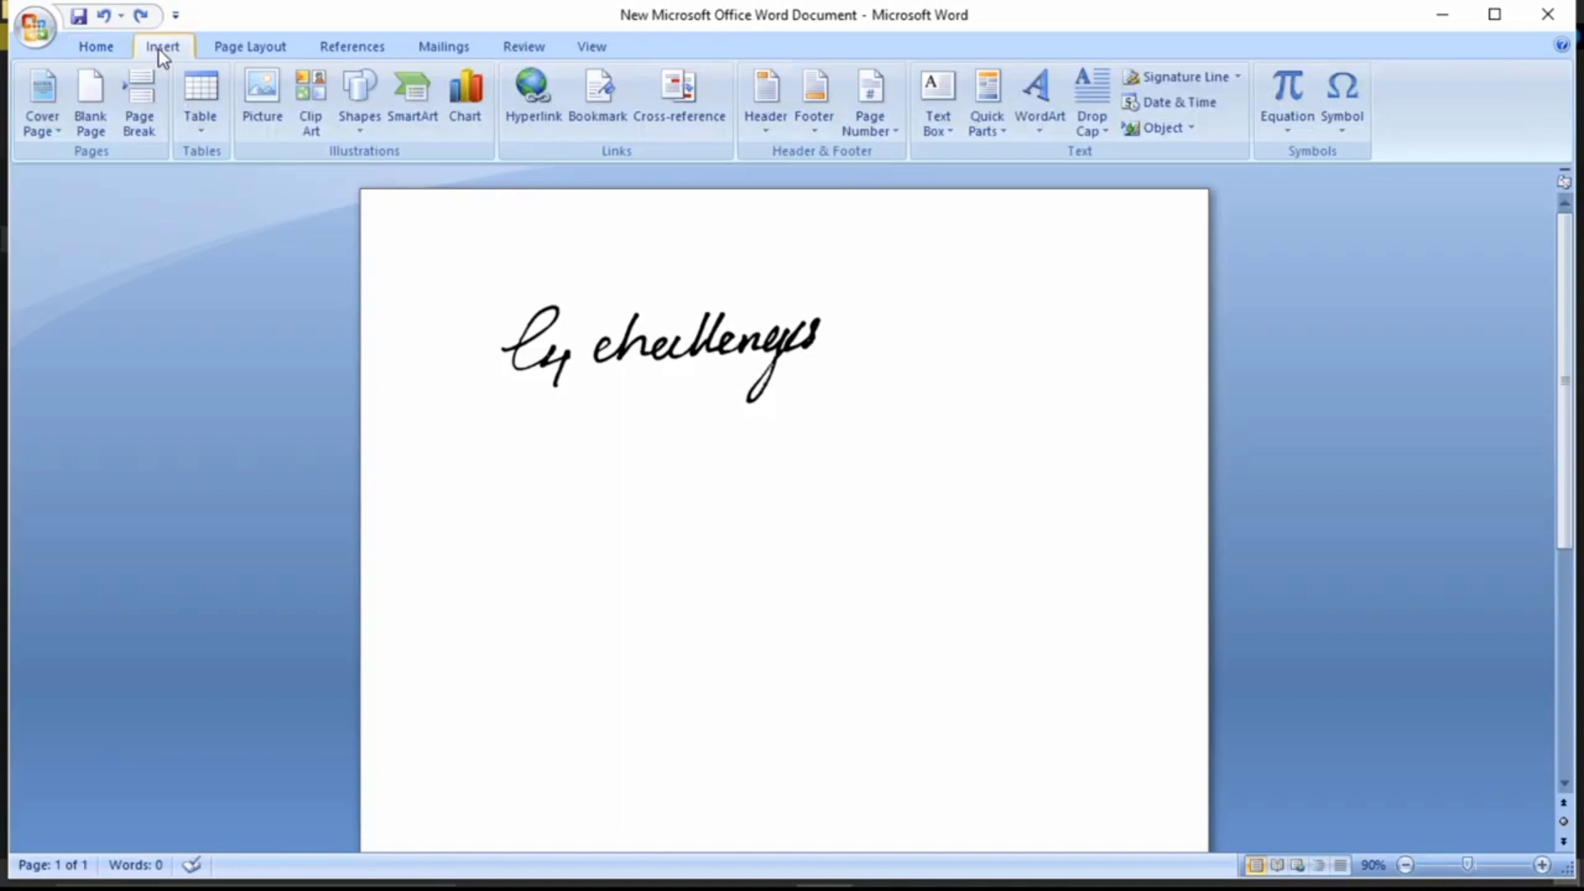
pyautogui.click(262, 87)
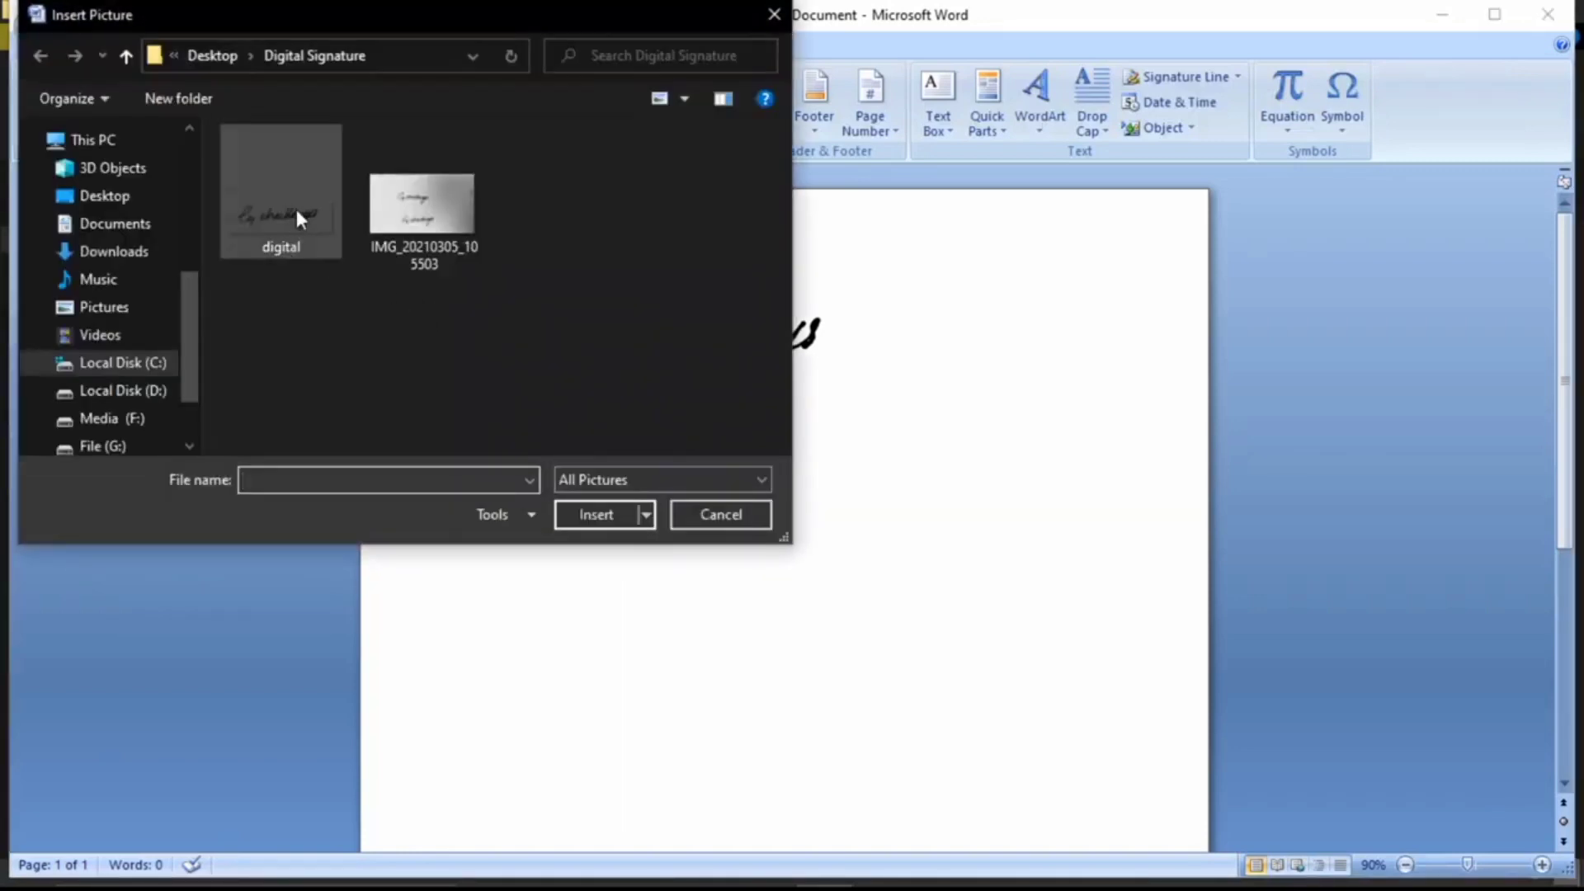
pyautogui.click(295, 209)
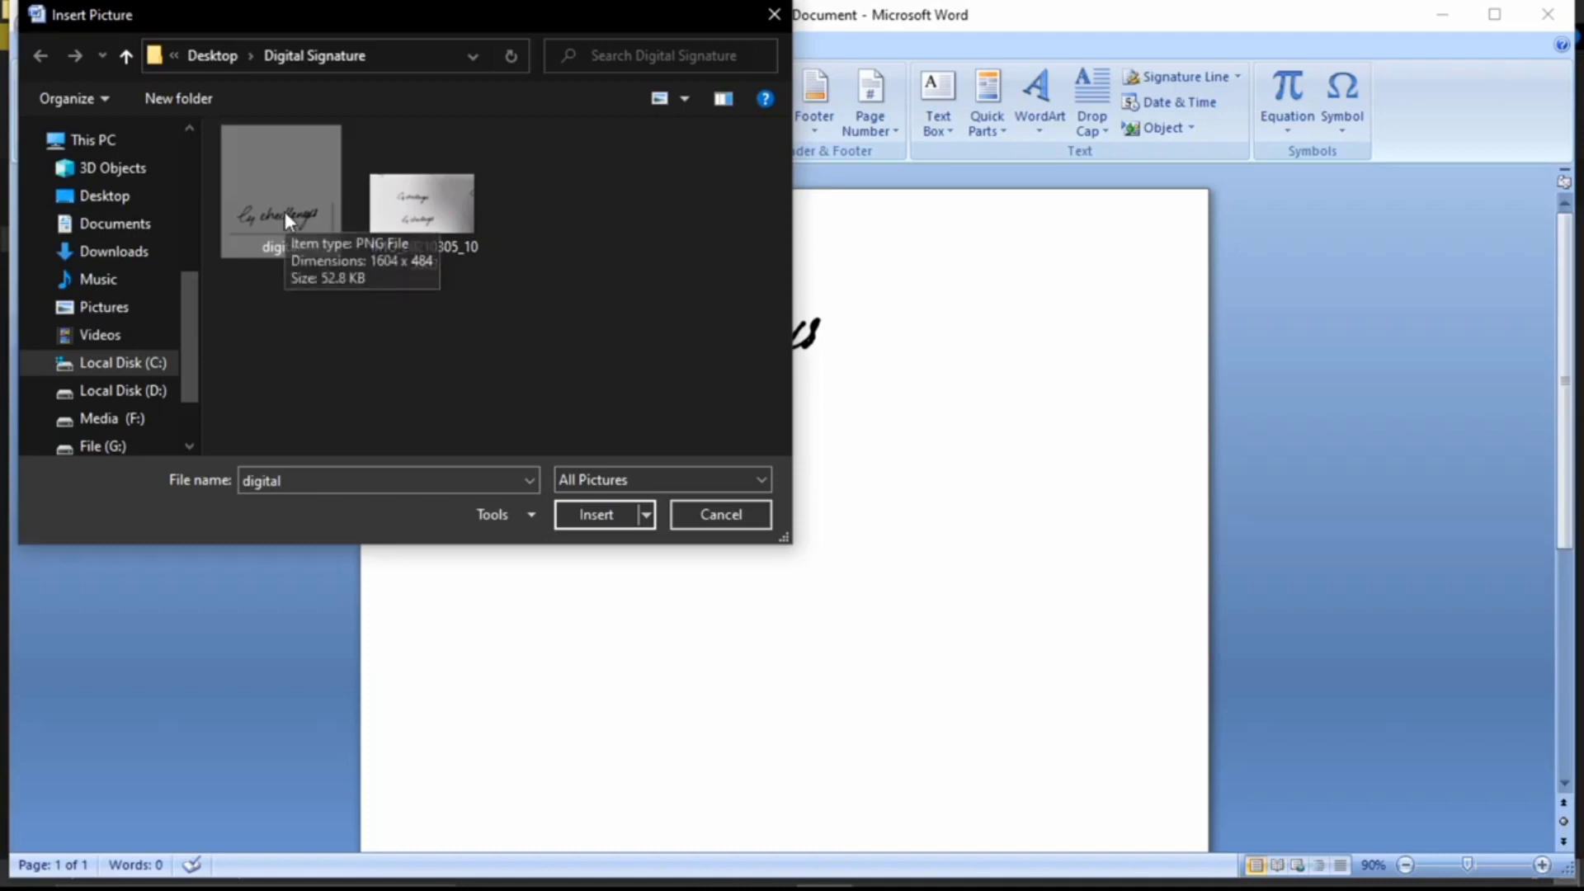
pyautogui.click(594, 514)
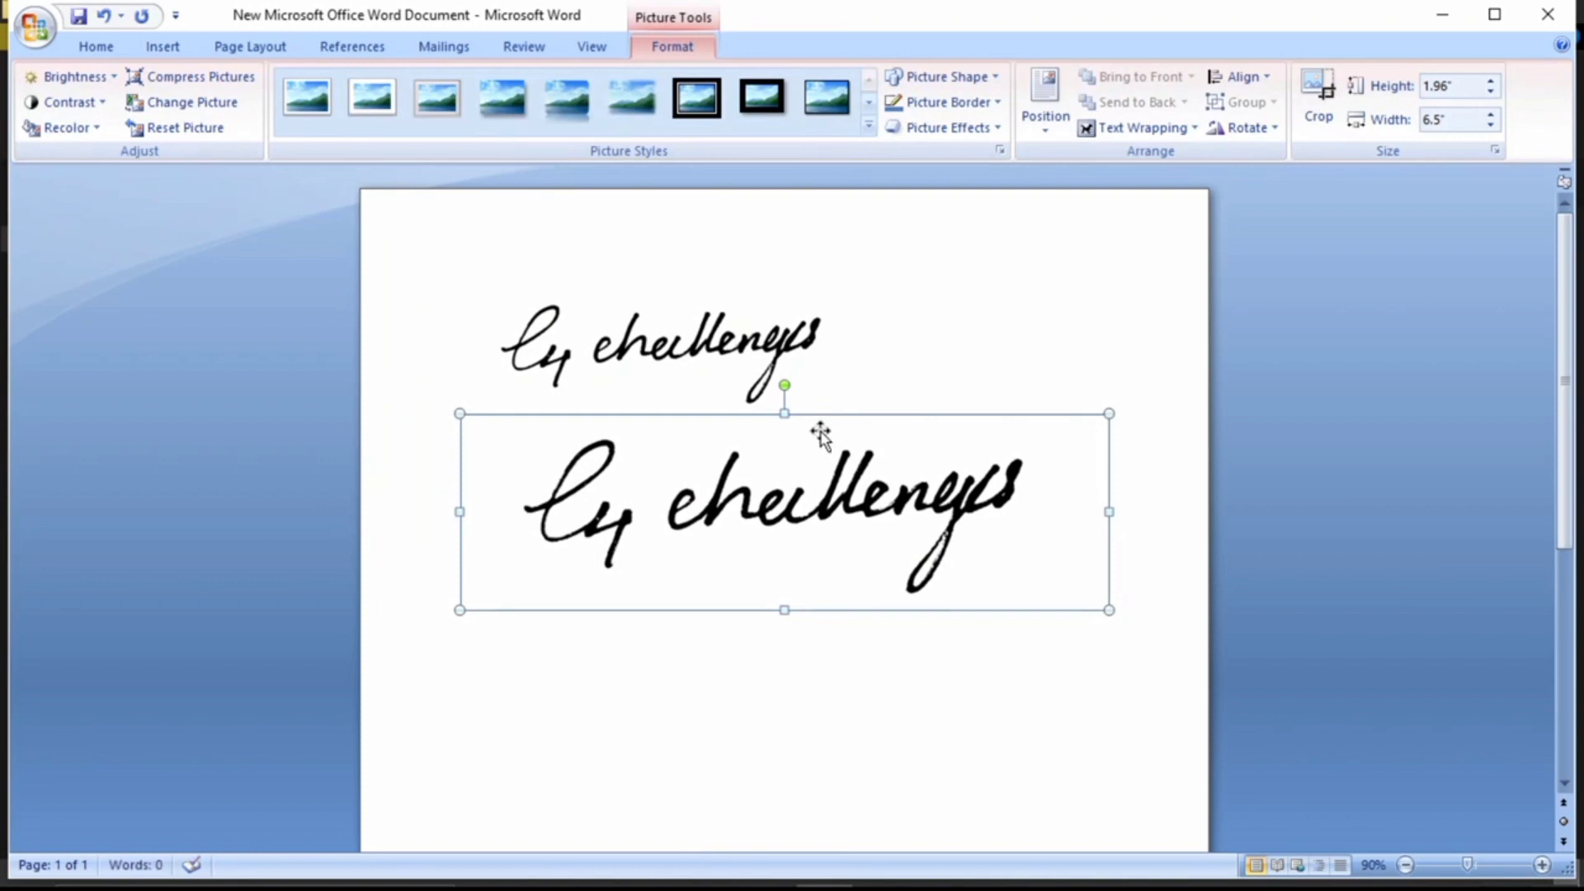
pyautogui.moveTo(820, 431); pyautogui.dragTo(820, 526)
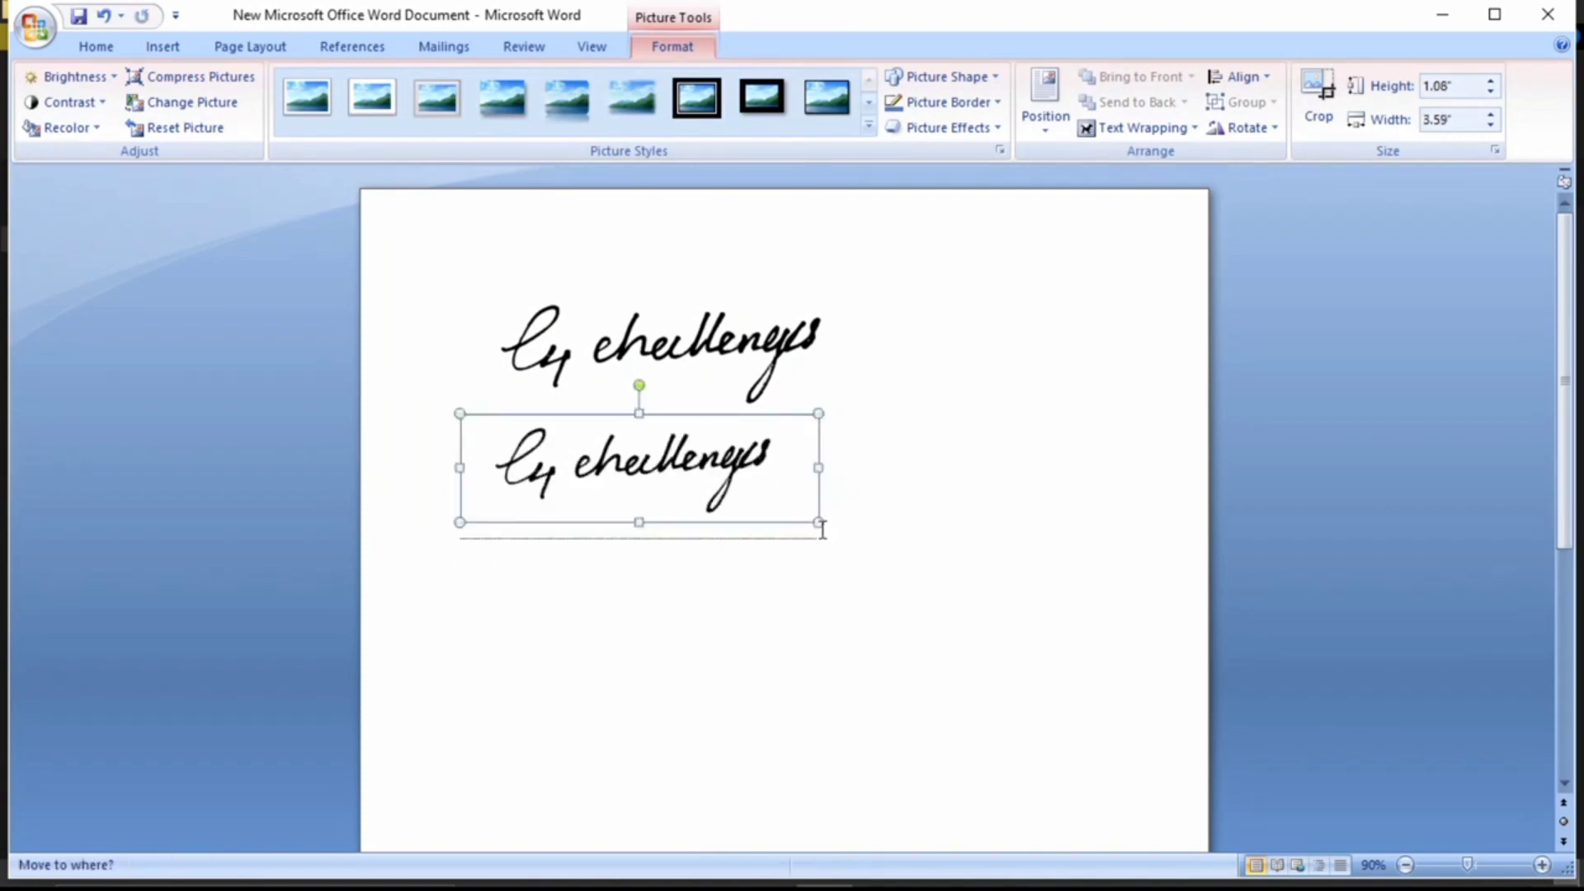
pyautogui.click(972, 401)
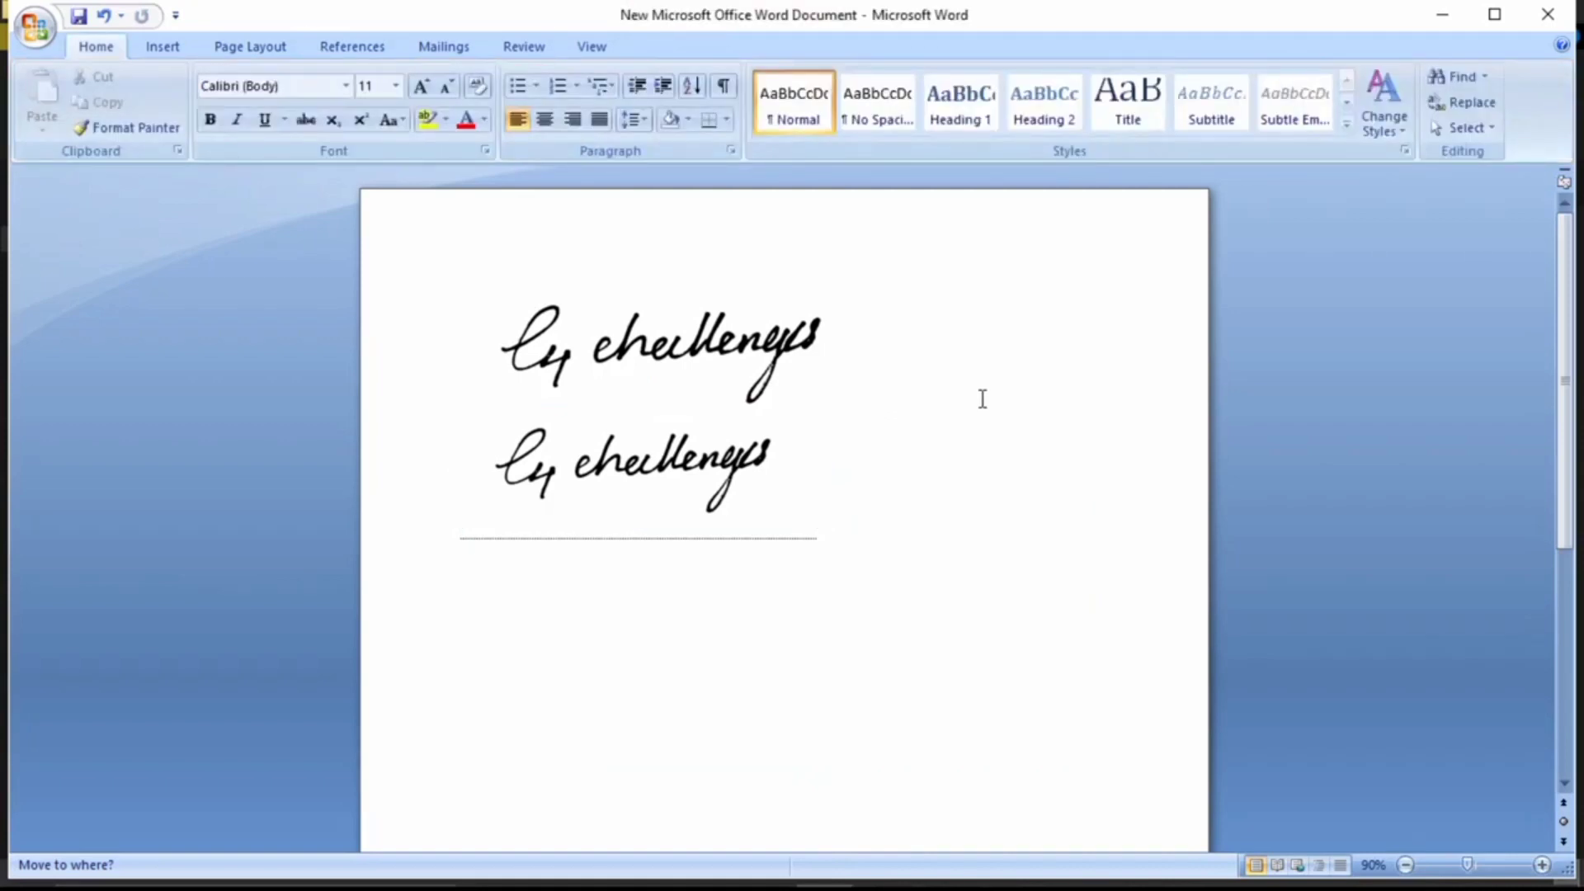